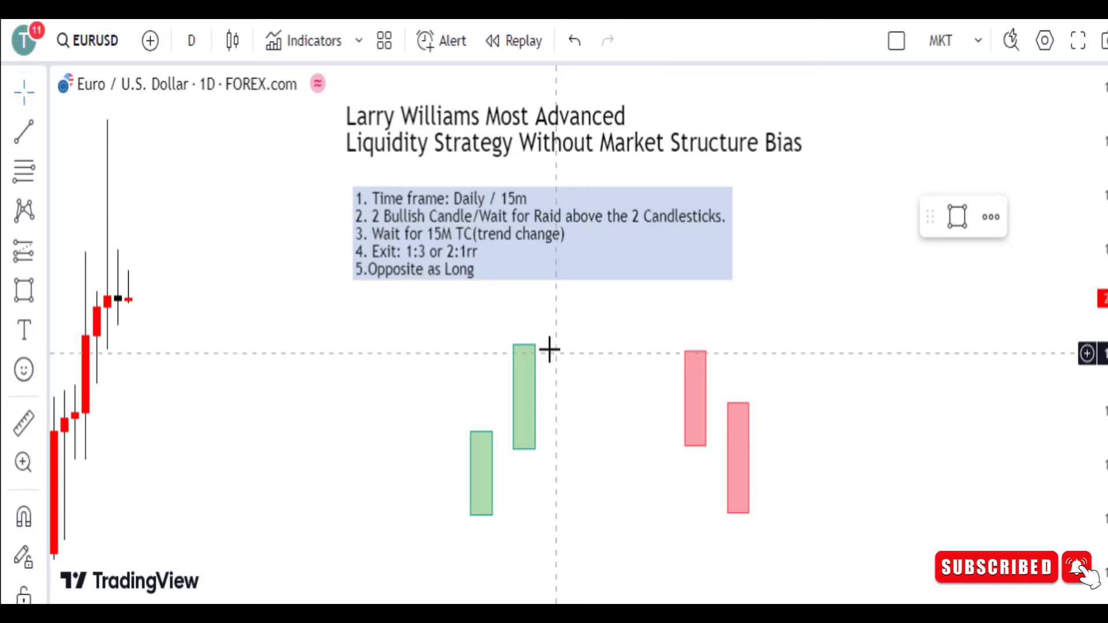
Step: Draw a short horizontal trend line along the top of the second green candle in the strategy diagram
left_click(32, 133)
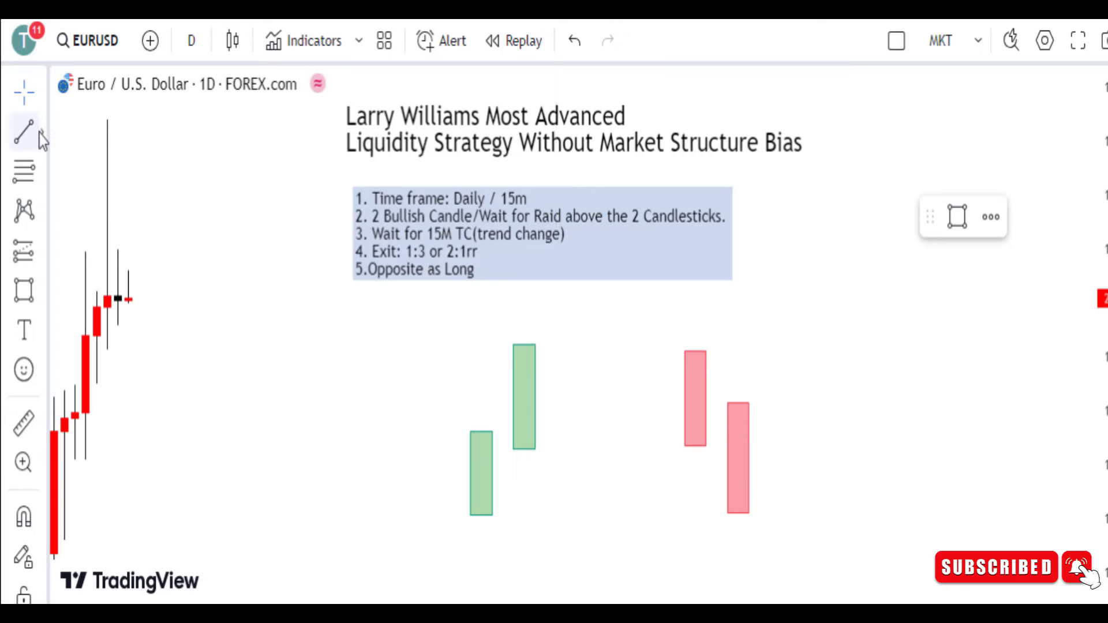
left_click(514, 344)
left_click(566, 344)
left_click(536, 375)
left_click(559, 344)
Step: Add a two-line text label reading "short selling" and place it beside the end of the line above the green candles
left_click(24, 291)
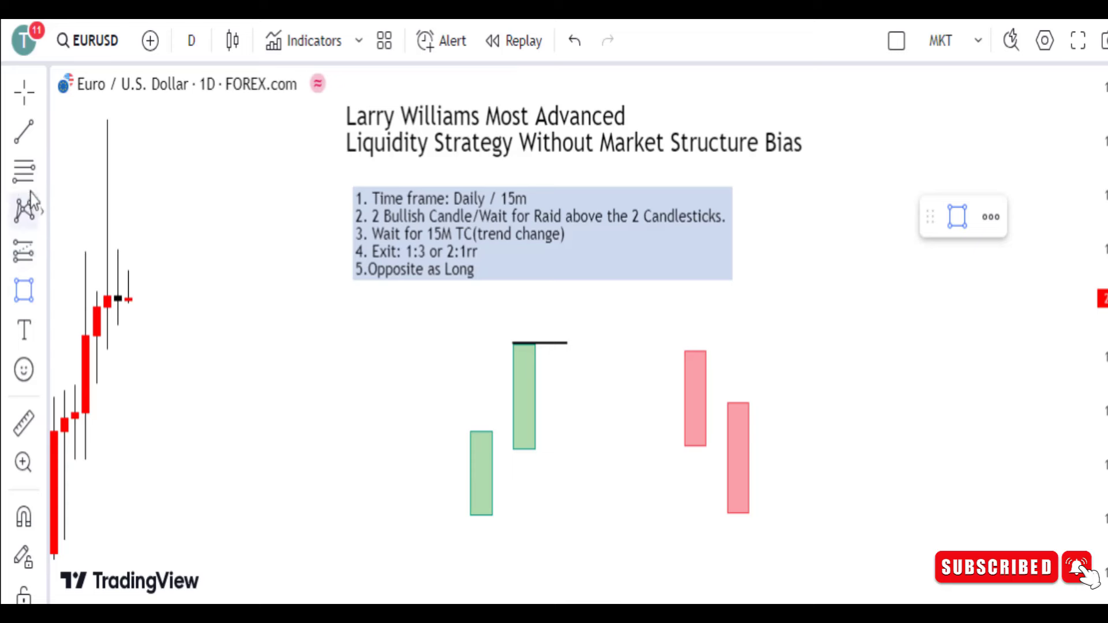
left_click(25, 337)
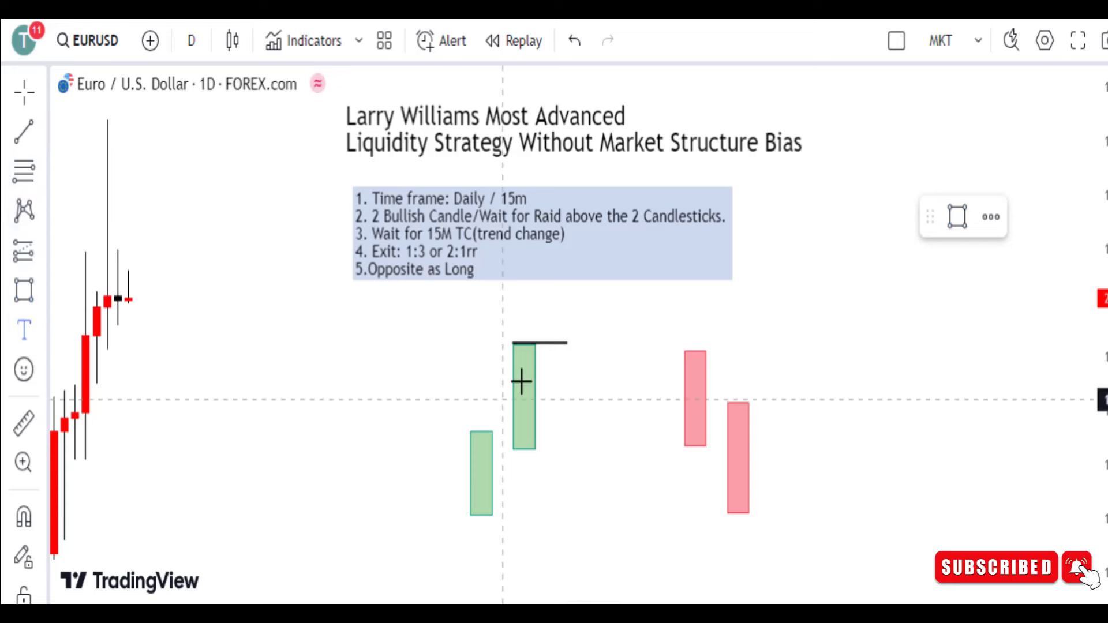
left_click(586, 345)
type("sld")
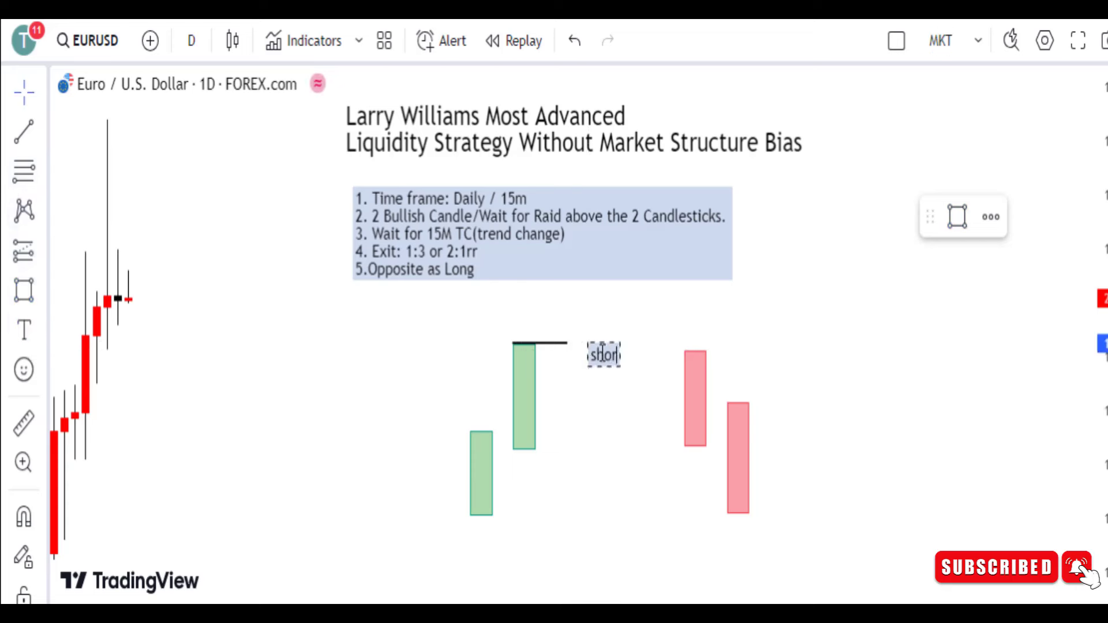
type("rt")
key("Return")
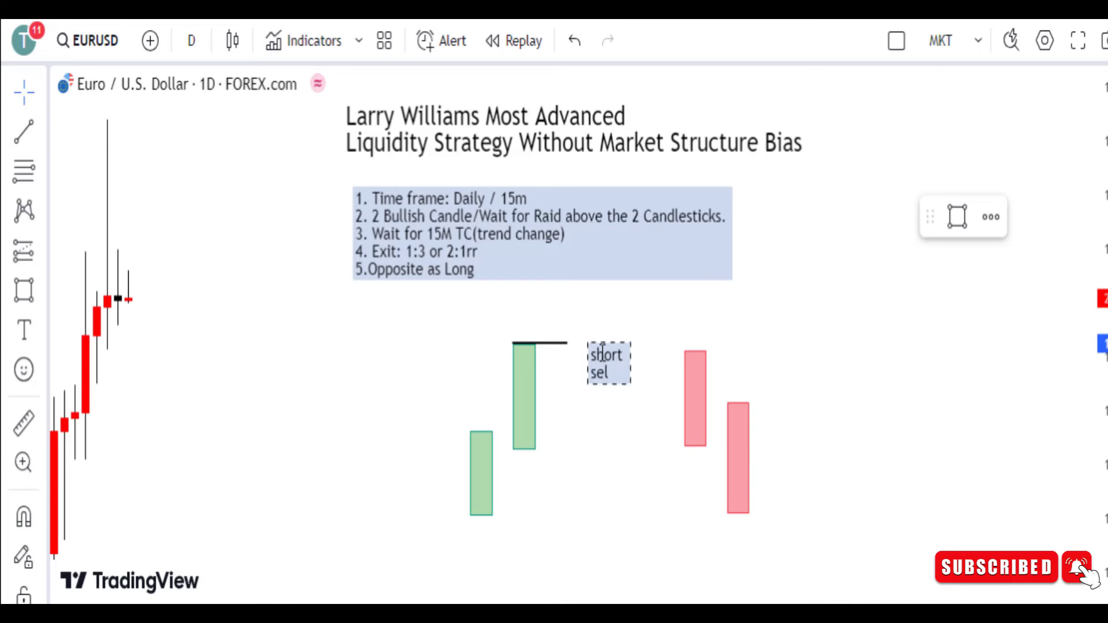
type("selling")
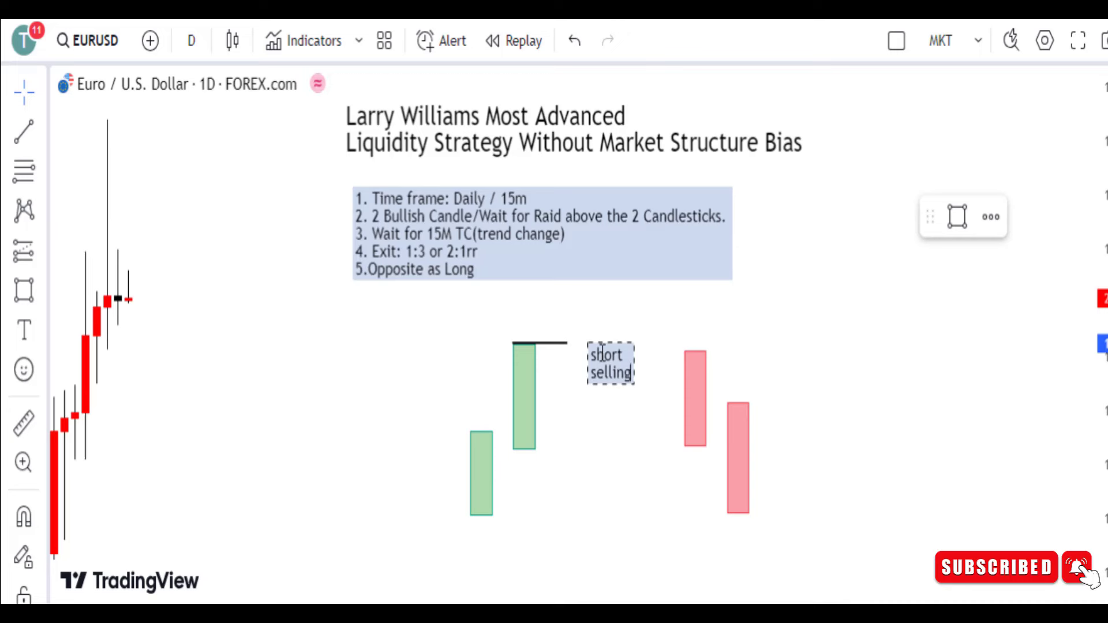
key("Return")
key("BackSpace")
left_click(814, 344)
left_click_drag(621, 385, 608, 369)
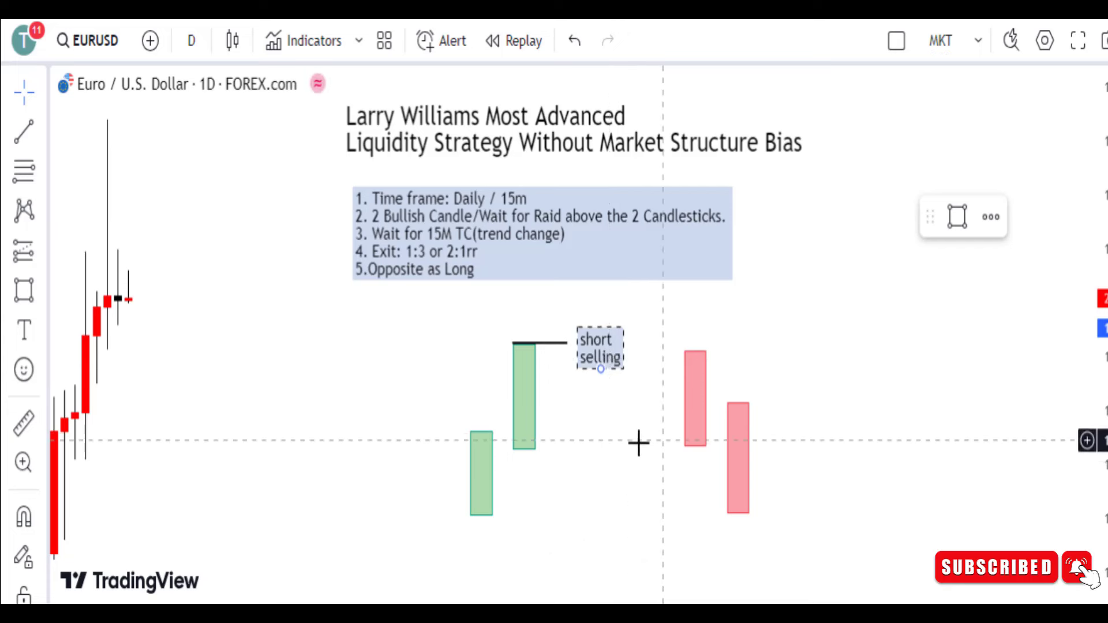
Step: Clone the "short selling" label and place the copy just beyond the bottom of the second red candle
right_click(610, 379)
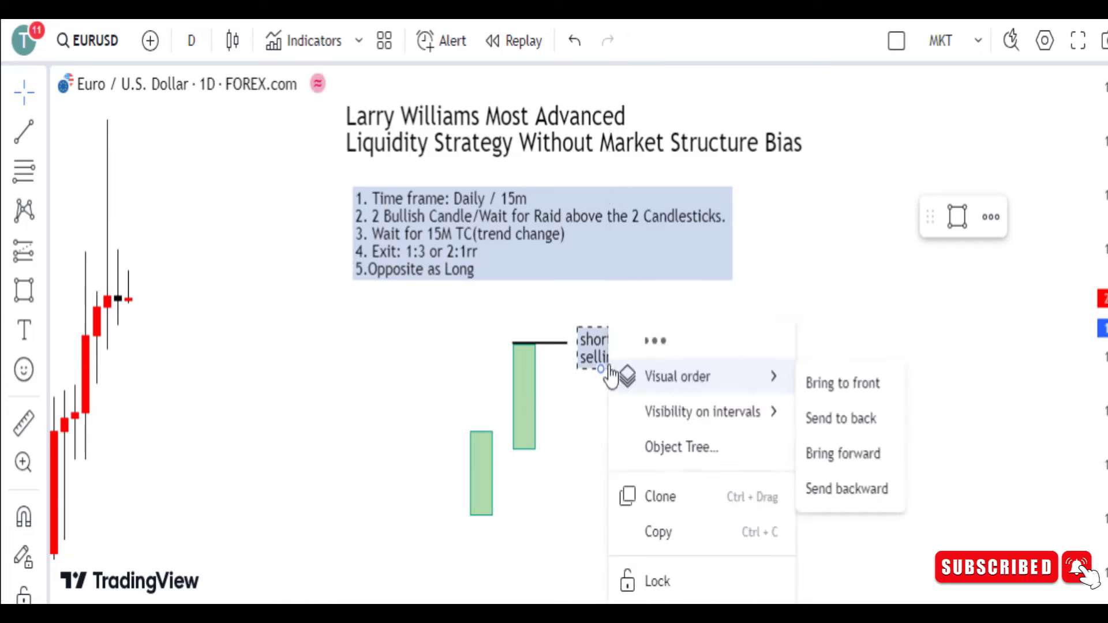
left_click(673, 507)
mouse_move(600, 357)
left_mouse_down()
mouse_move(591, 312)
mouse_move(612, 317)
mouse_move(806, 516)
mouse_move(819, 547)
mouse_move(805, 543)
left_mouse_up()
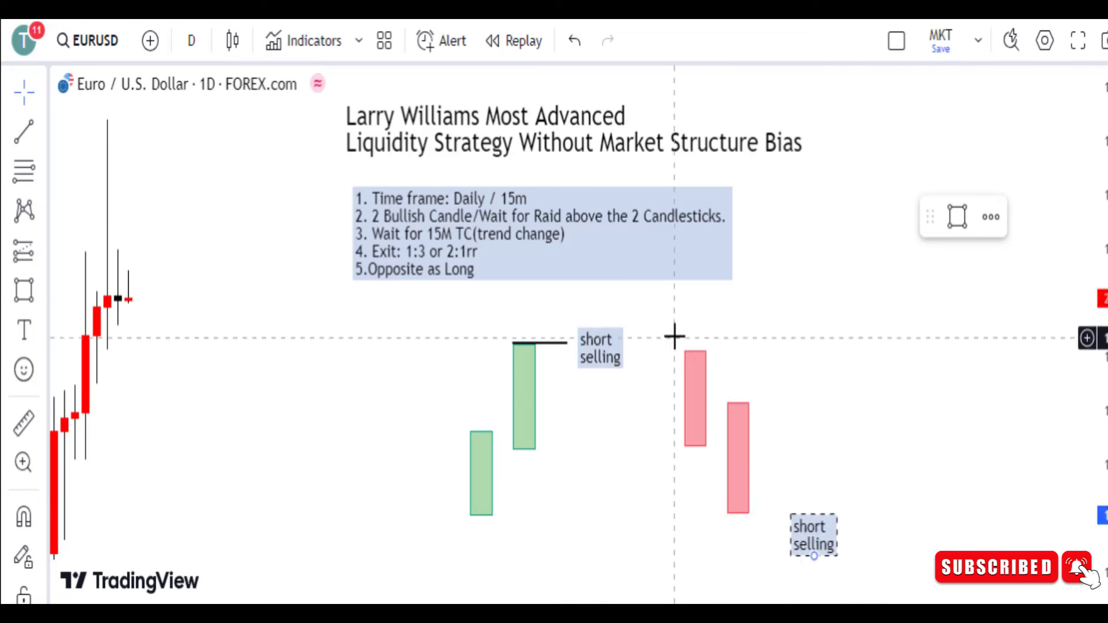
left_click(695, 443)
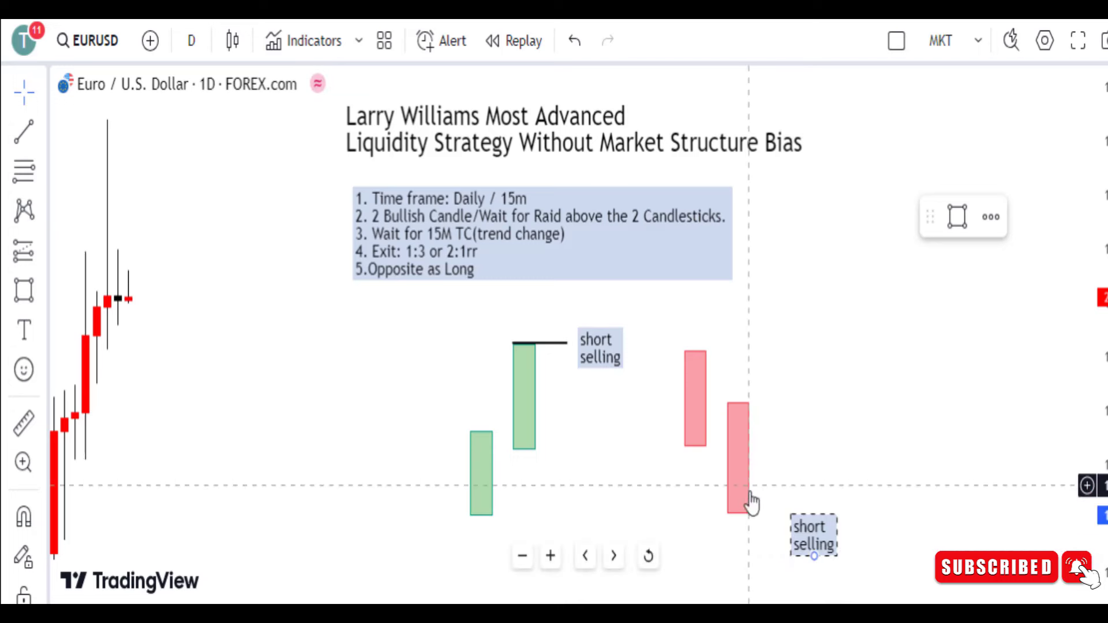
left_click(807, 539)
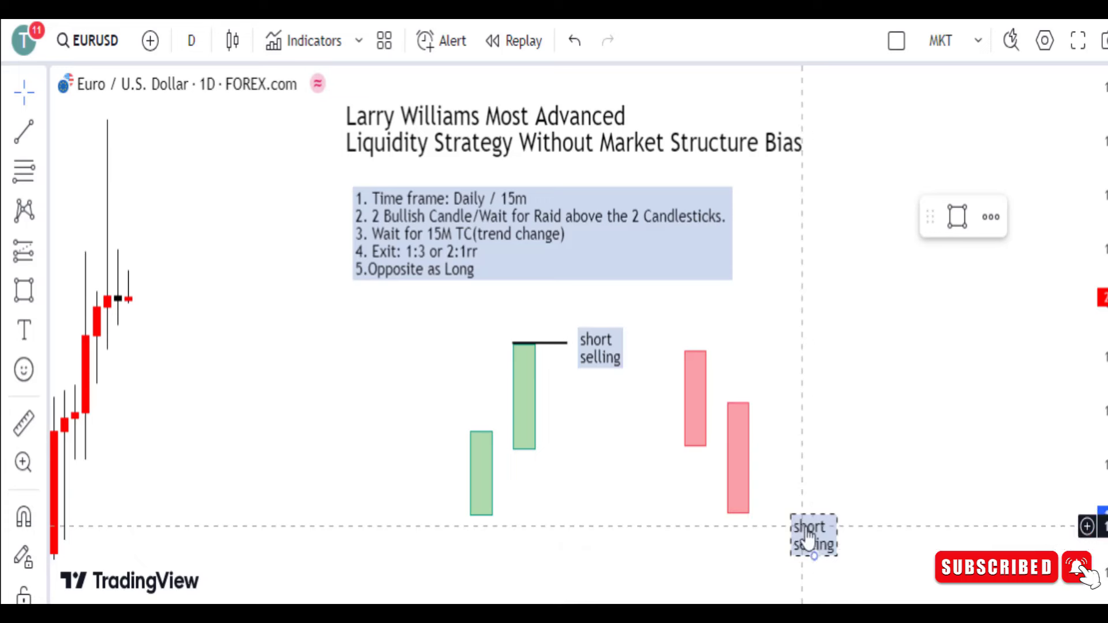
left_click_drag(808, 538, 807, 535)
Step: Change the copied label's text to "long" on the first line and "buying" on the second
double_click(807, 537)
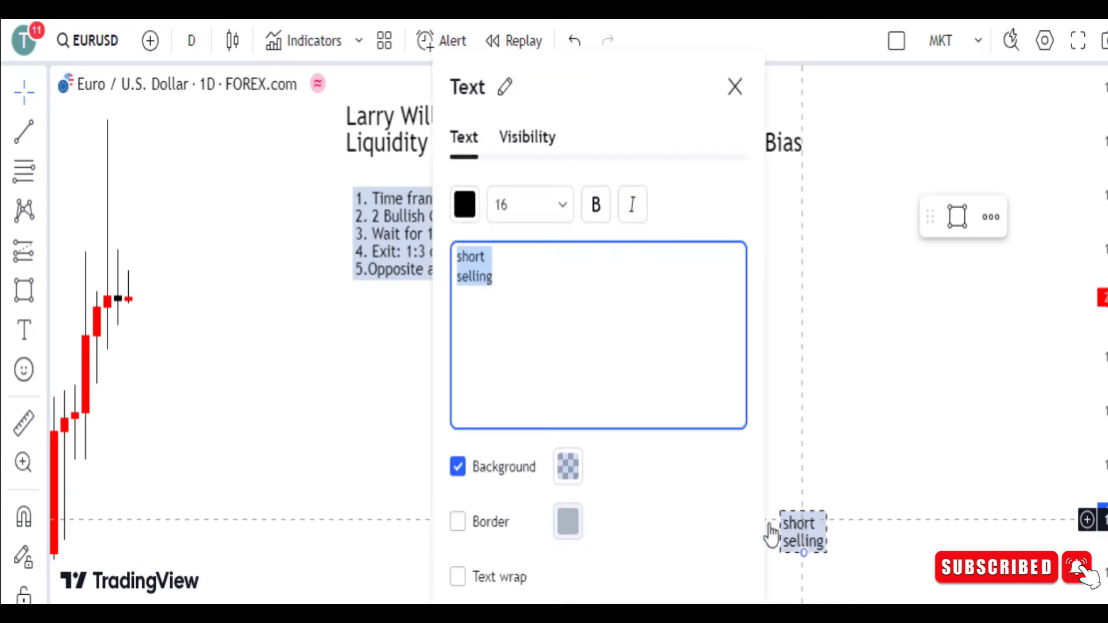
double_click(471, 260)
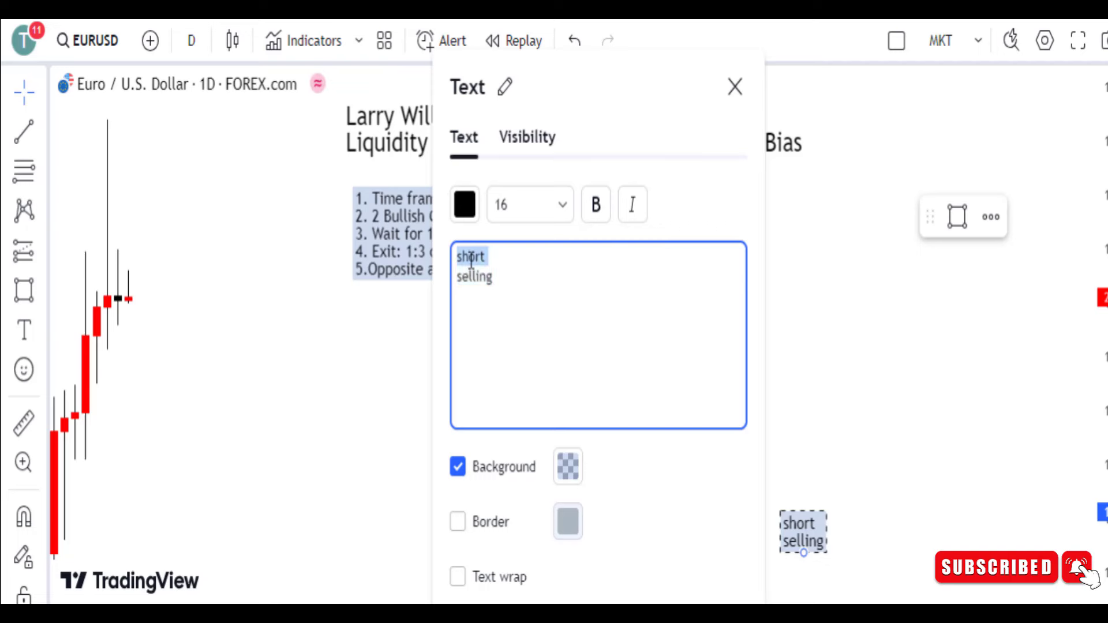
type("long")
double_click(482, 280)
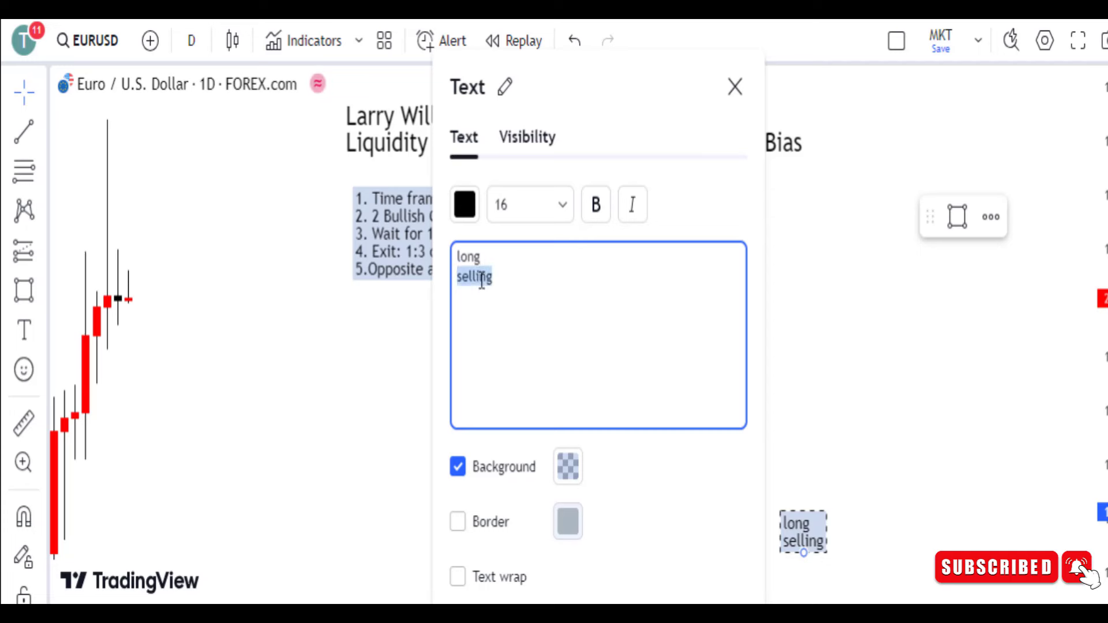
type("buy")
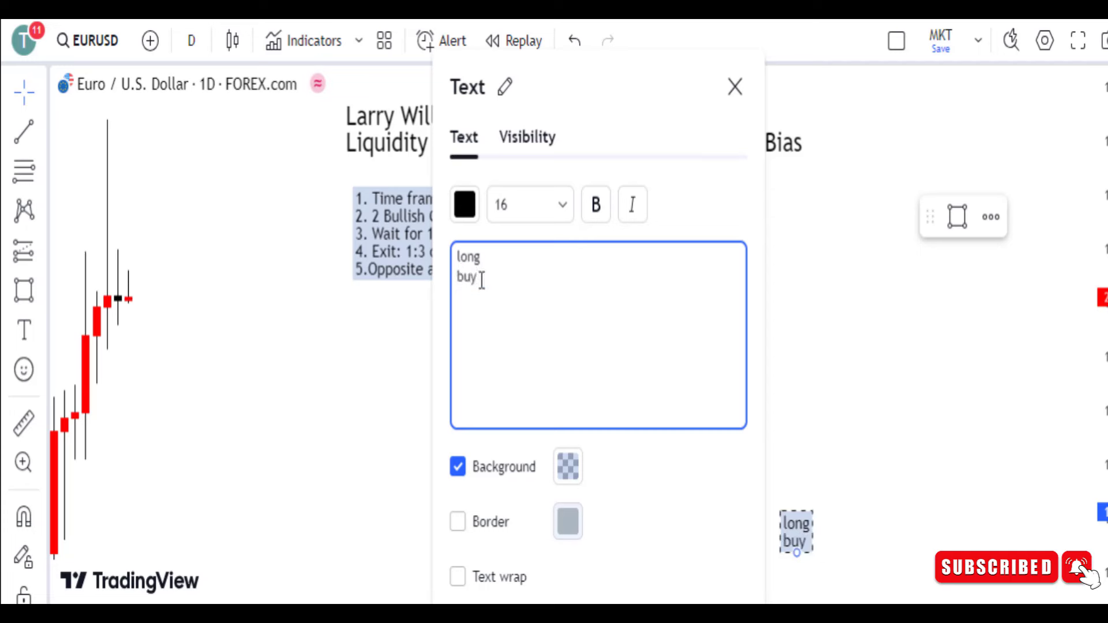
type("ing")
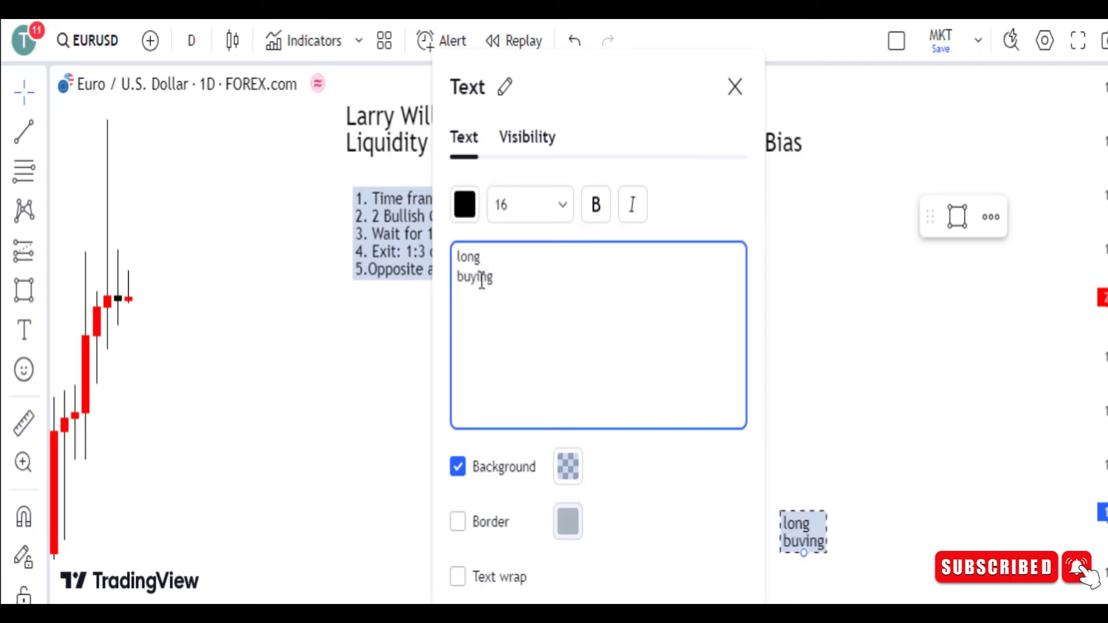
left_click_drag(535, 72, 325, 43)
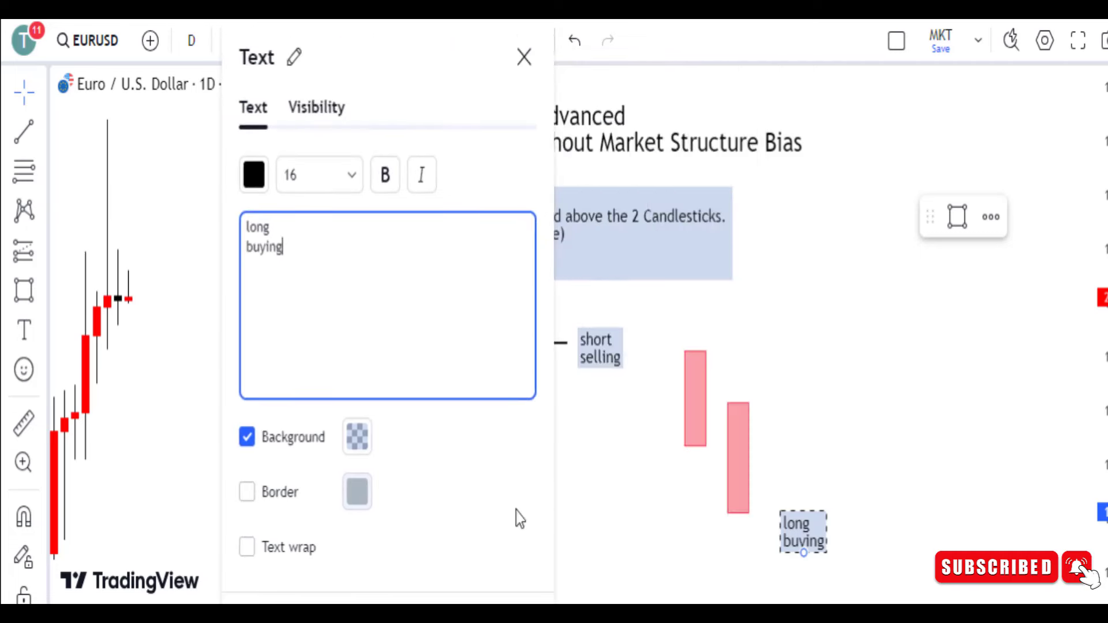
key("Escape")
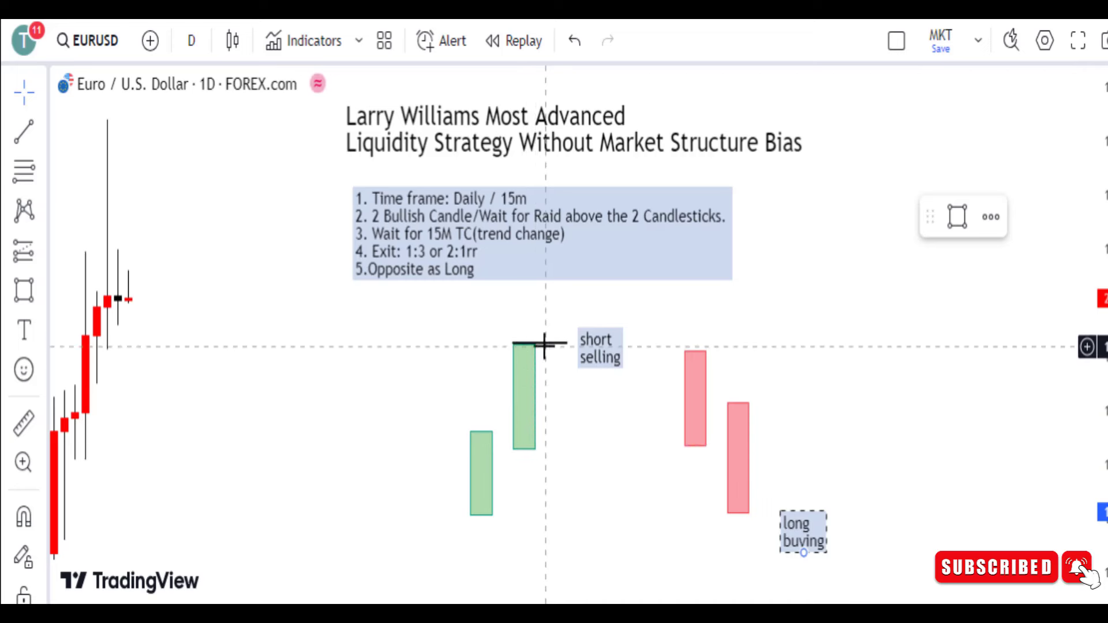
Step: Draw a short horizontal trend line at the bottom of the second red candle, reaching the "long buying" label
left_click(565, 345)
left_click(576, 546)
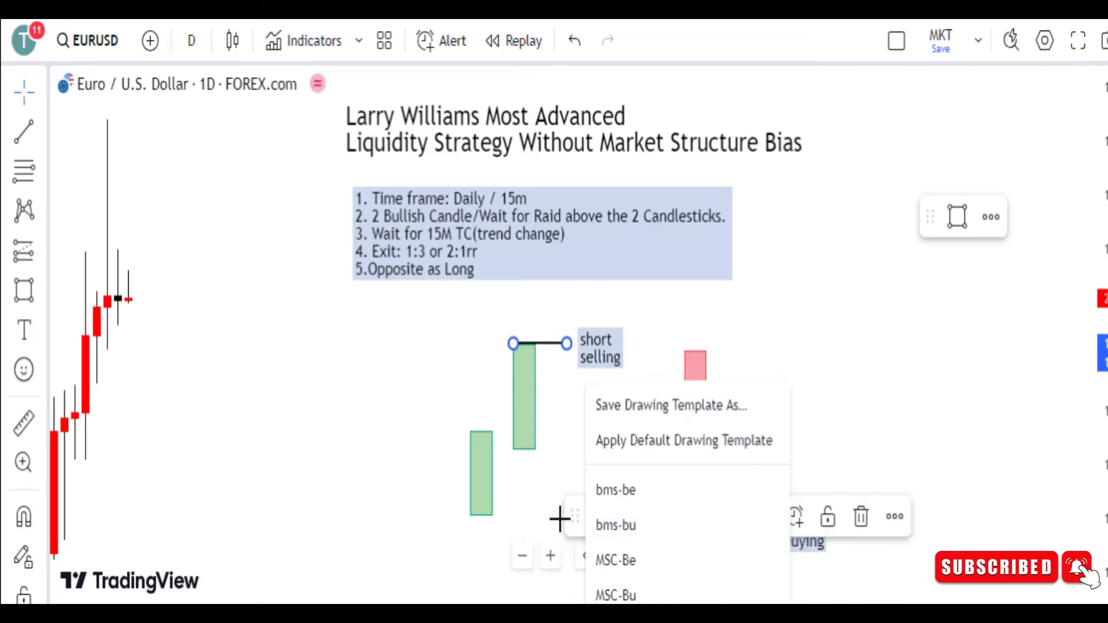
left_click(559, 415)
key("alt+t")
left_click_drag(739, 518, 763, 512)
left_click(788, 481)
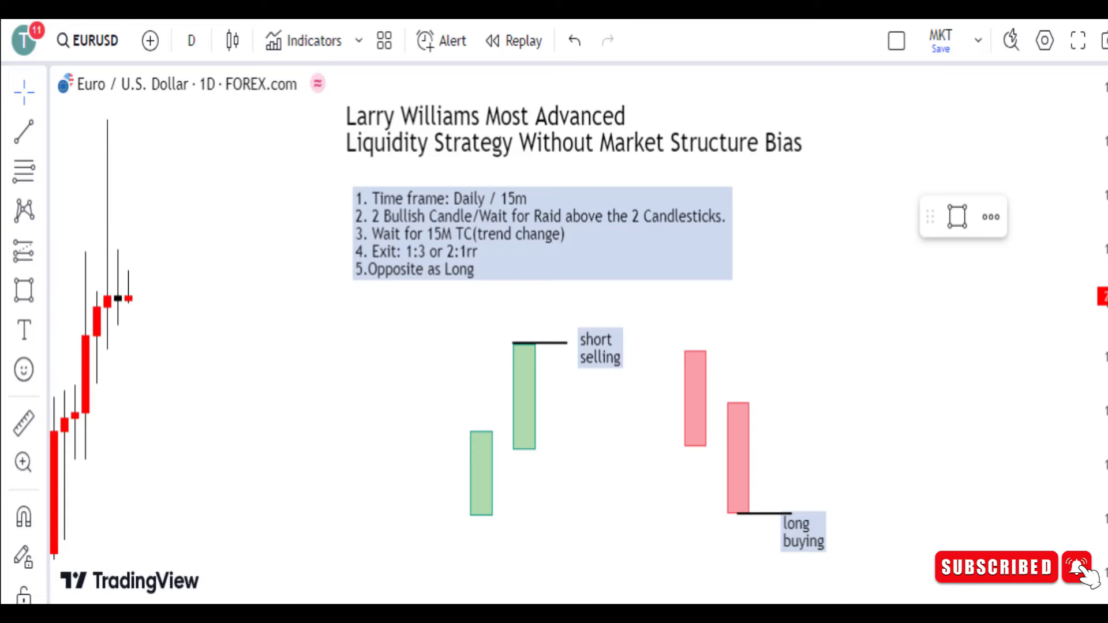
Step: Draw a short horizontal trend line under the low of the second black candle in the two-candle drop on the EURUSD daily chart
scroll(393, 473, "down", 1)
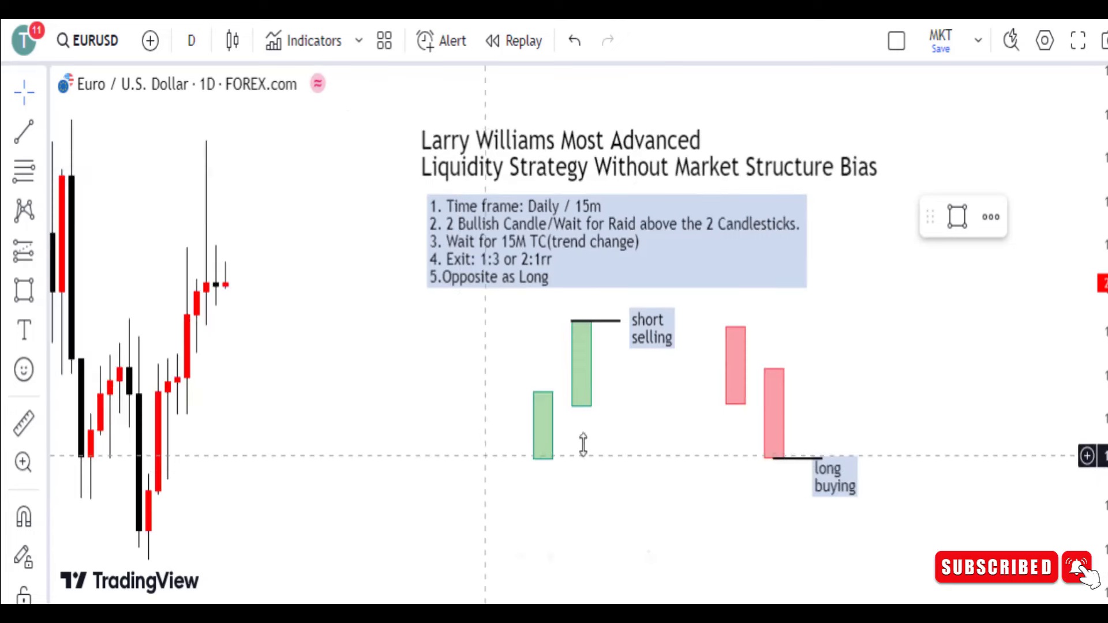
scroll(745, 414, "down", 1)
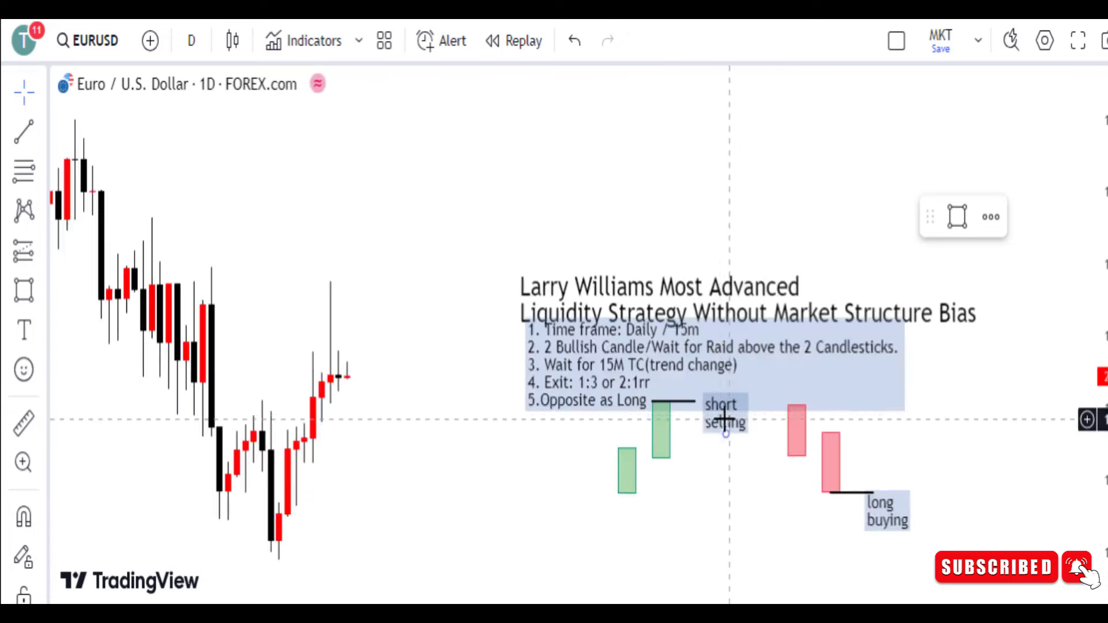
scroll(724, 415, "up", 2)
scroll(721, 415, "up", 1)
scroll(720, 415, "down", 1)
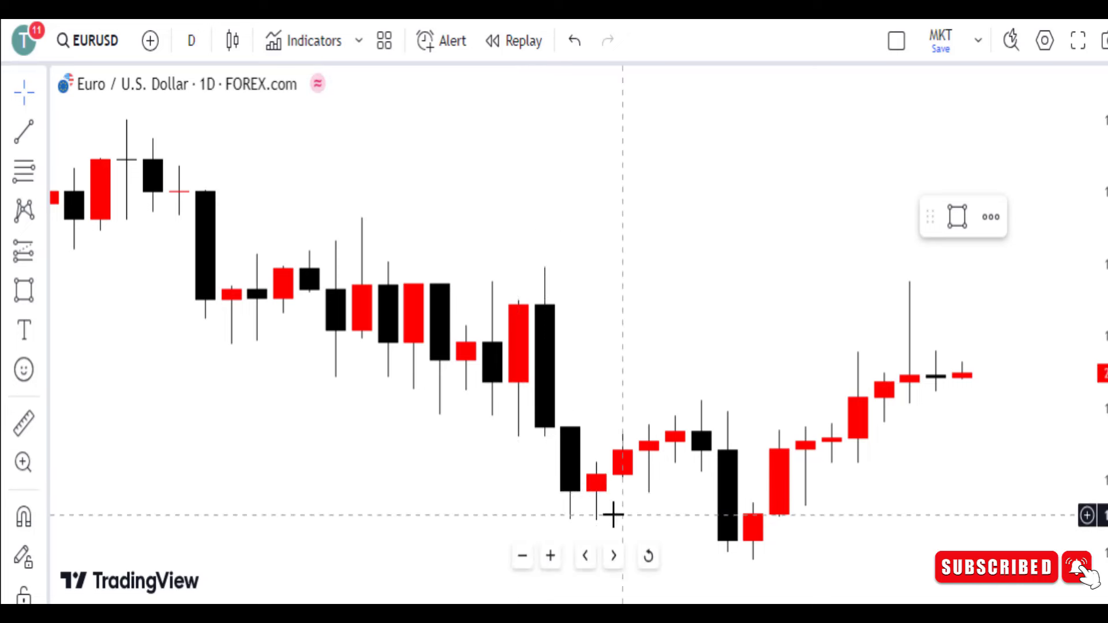
left_click_drag(470, 477, 379, 465)
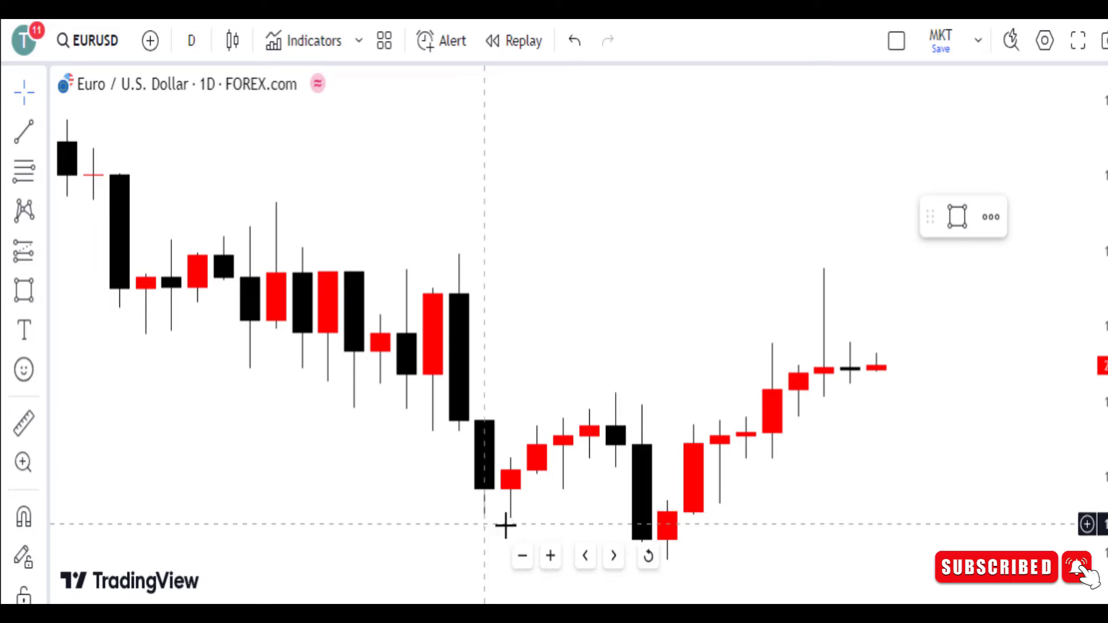
left_click(24, 132)
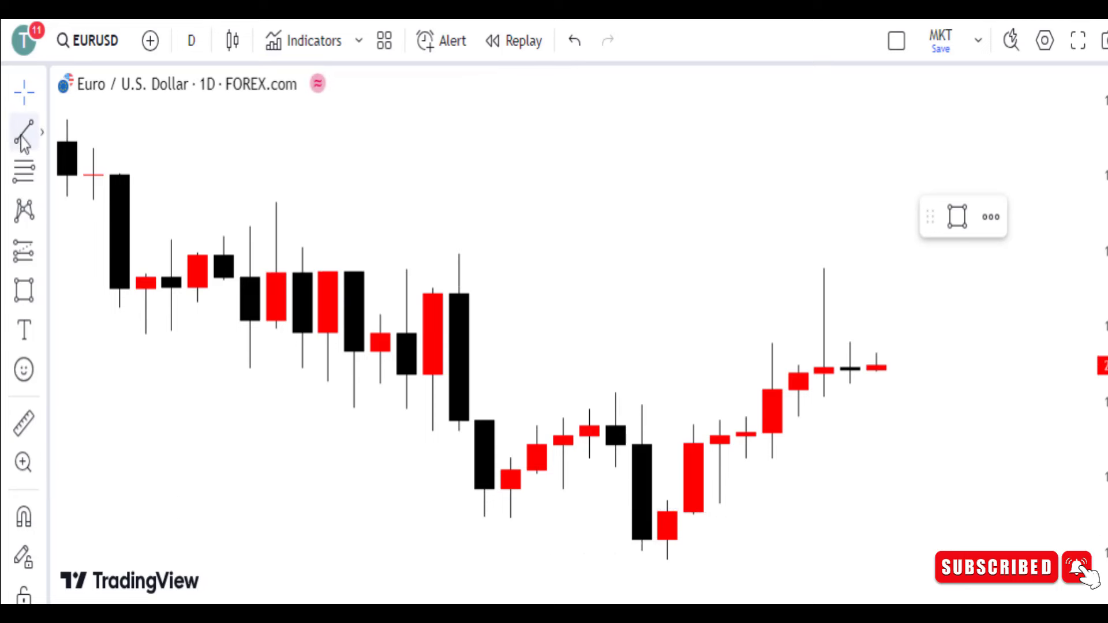
left_click(485, 514)
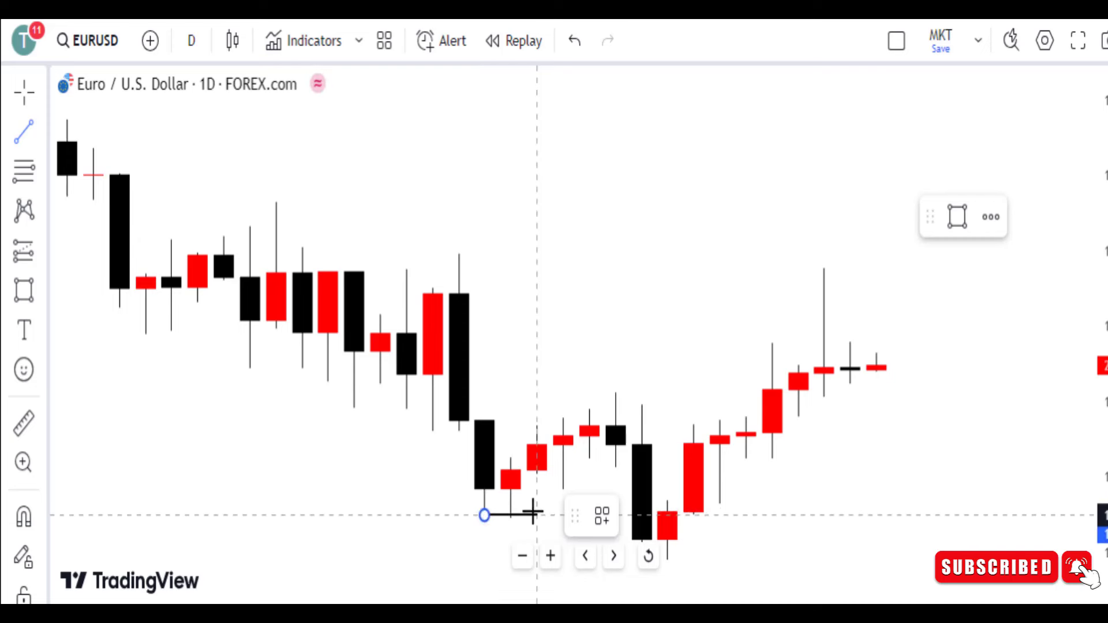
left_click(537, 514)
Step: Apply the saved drawing template "x" to the line under the two-candle drop
left_click(603, 517)
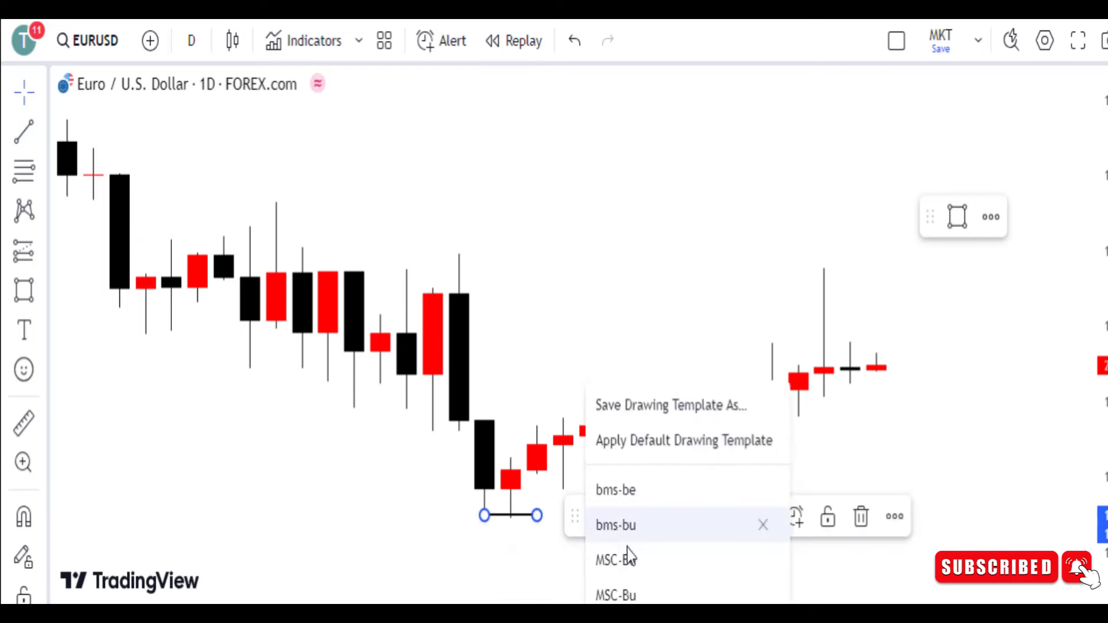
left_click_drag(574, 522, 601, 196)
left_click(615, 175)
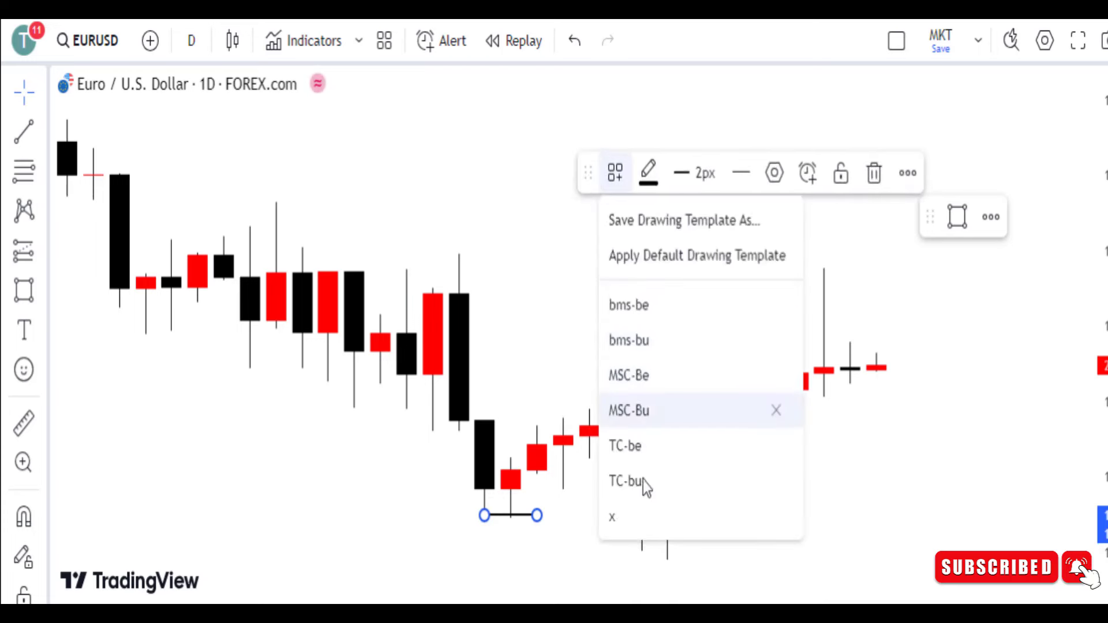
left_click(643, 525)
left_click(495, 373)
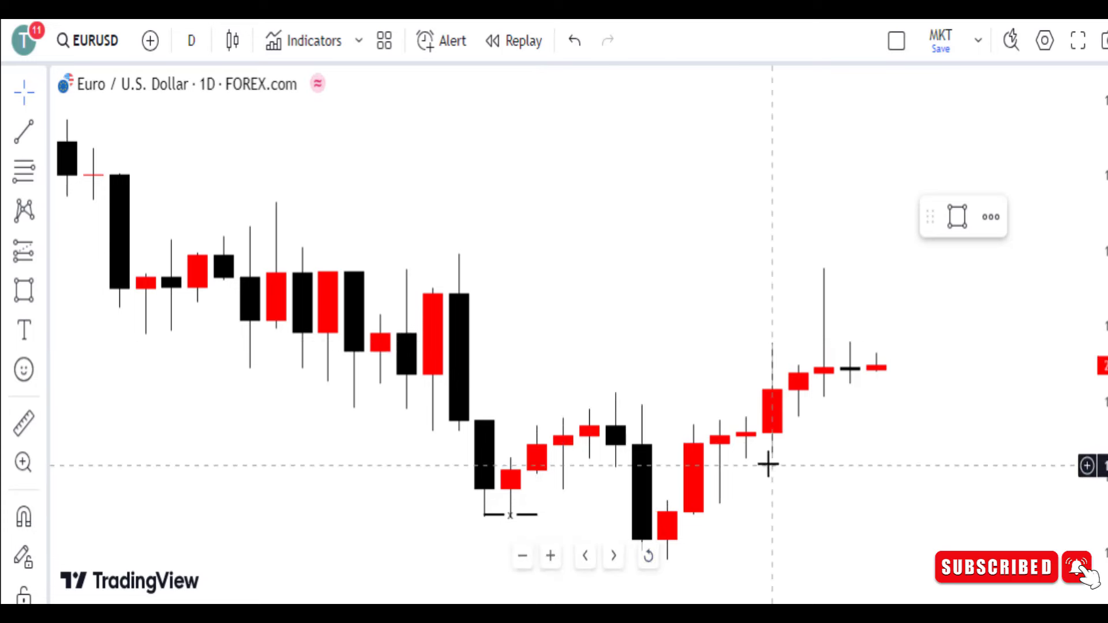
Step: Draw a trend line under the low of the last large black candle and apply the "x" drawing template to it
scroll(866, 494, "down", 2)
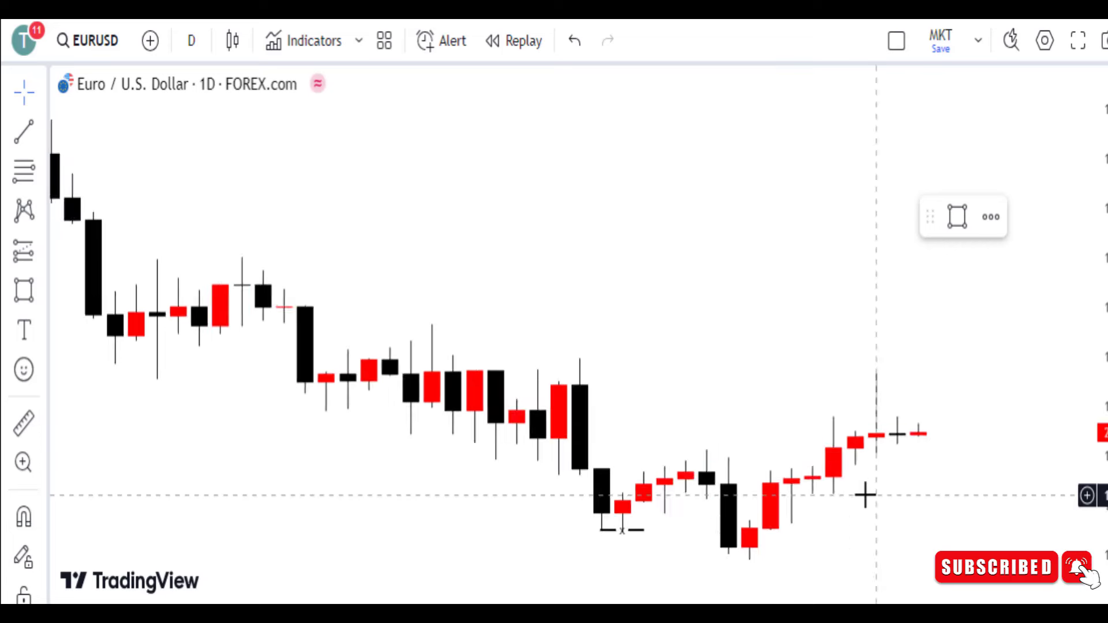
left_click(26, 135)
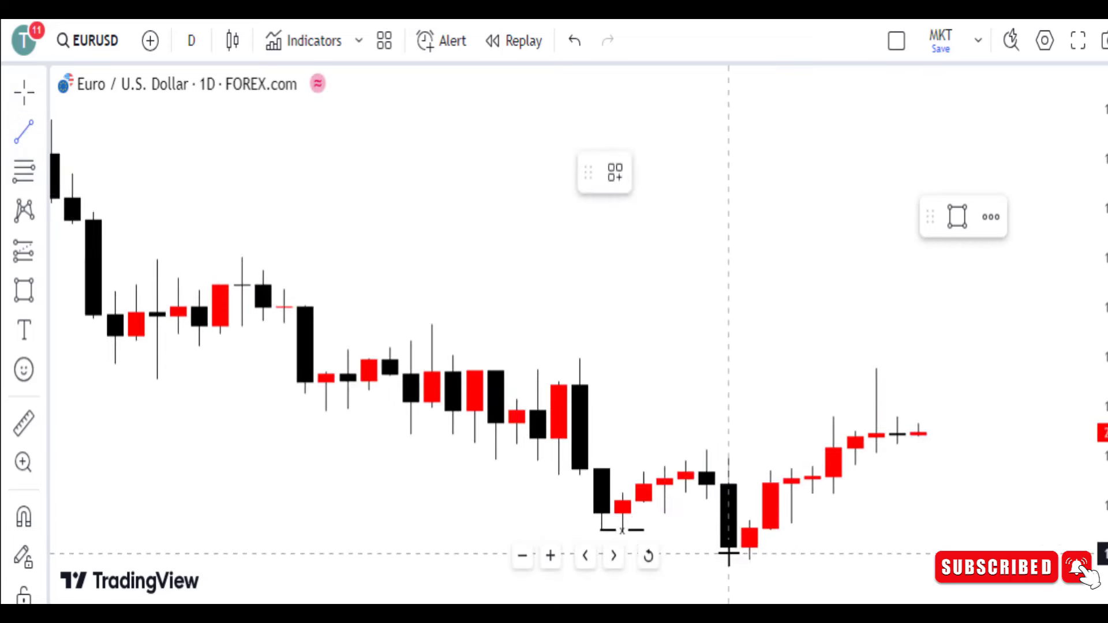
left_click(772, 553)
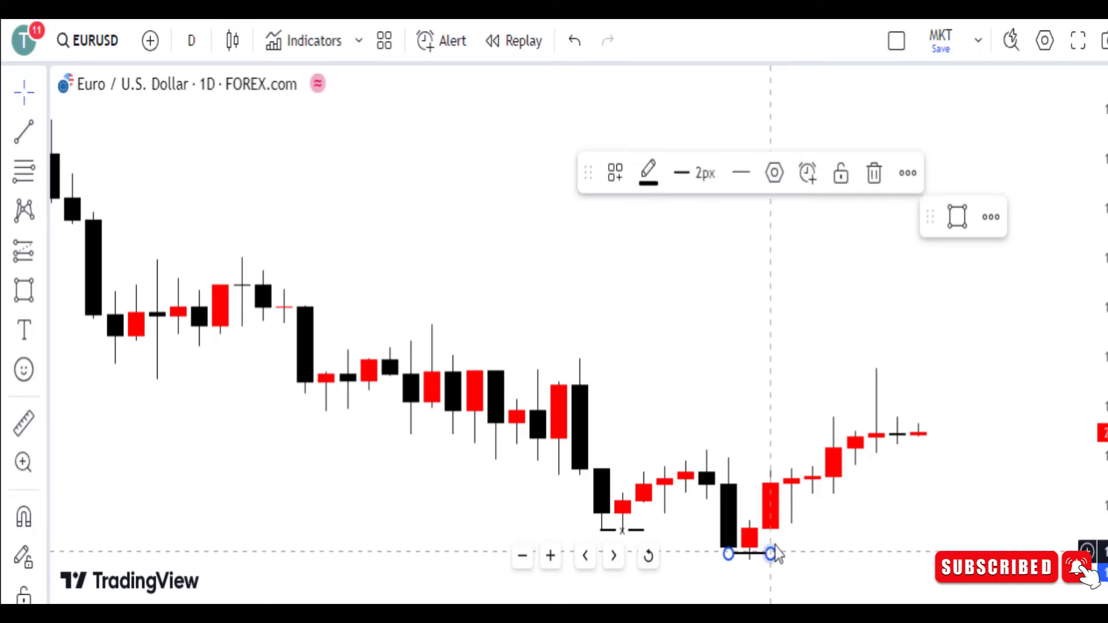
left_click(614, 180)
left_click(638, 522)
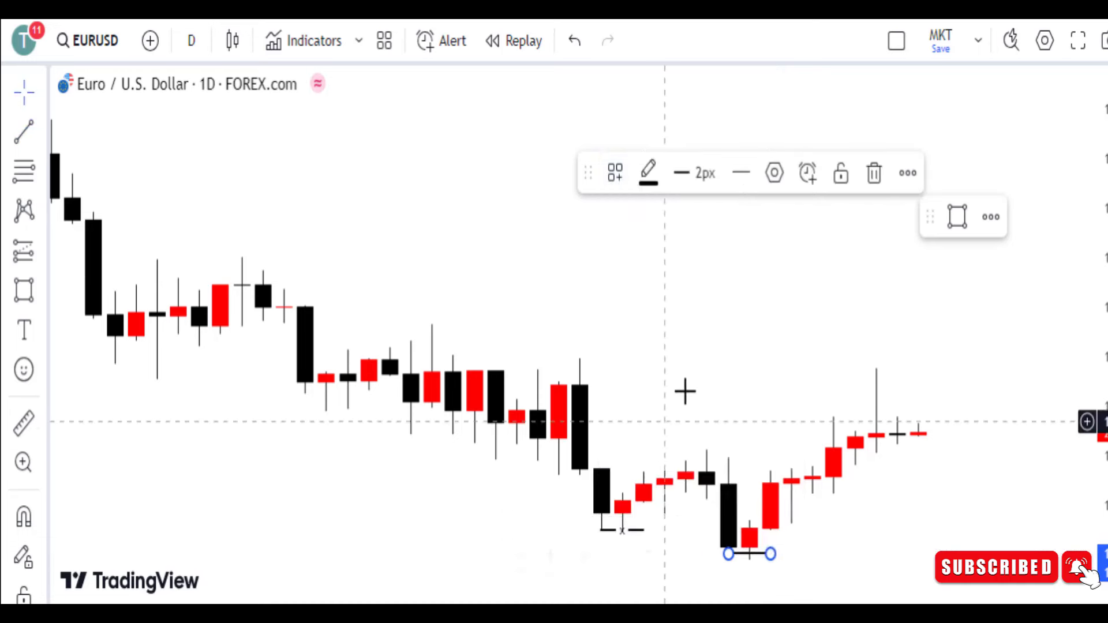
left_click(700, 360)
Step: Draw a short horizontal trend line over the highs of the small red candles between the two lows and apply the "x" drawing template
left_click_drag(700, 360, 535, 327)
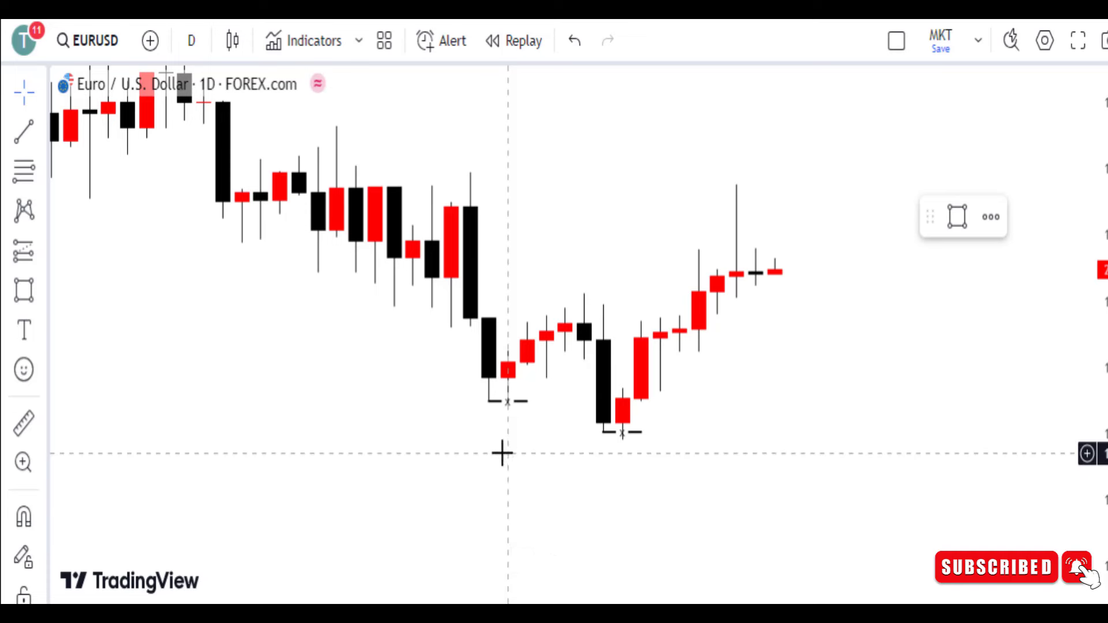
left_click(24, 131)
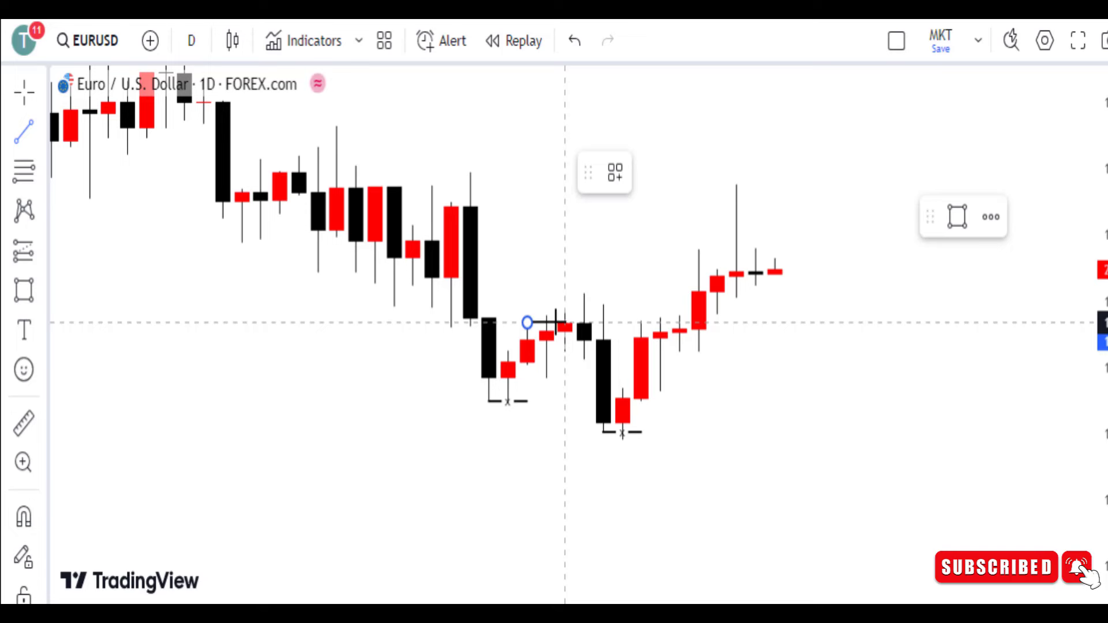
left_click(565, 322)
left_click(616, 174)
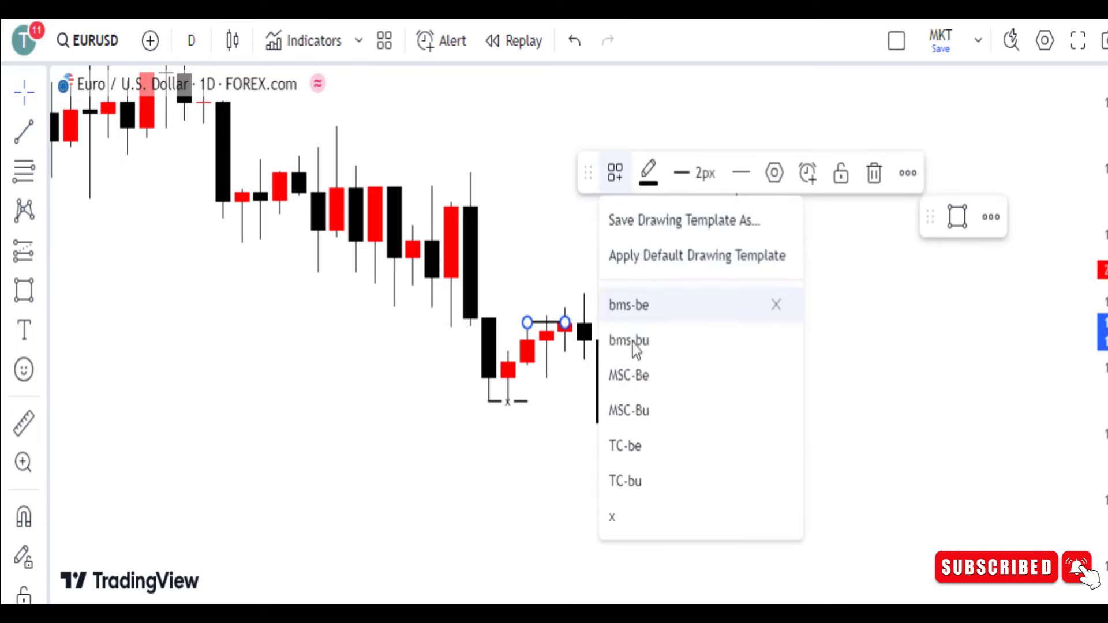
left_click(635, 524)
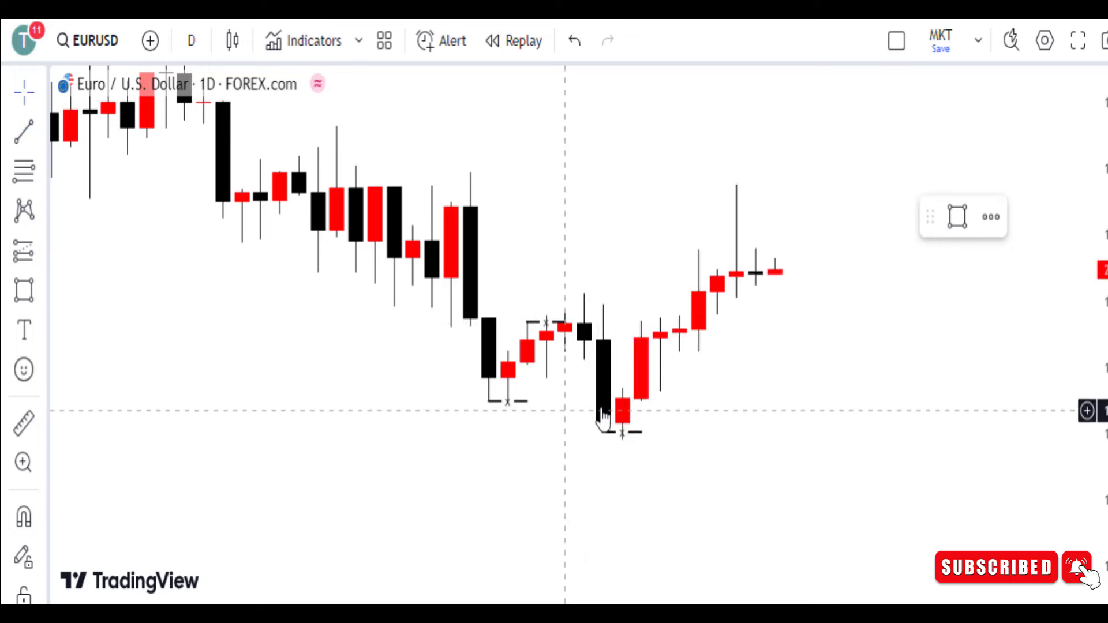
Step: Draw vertical lines through the candles at the centres of the three "x" marks on the daily chart
left_click_drag(1100, 398, 1051, 358)
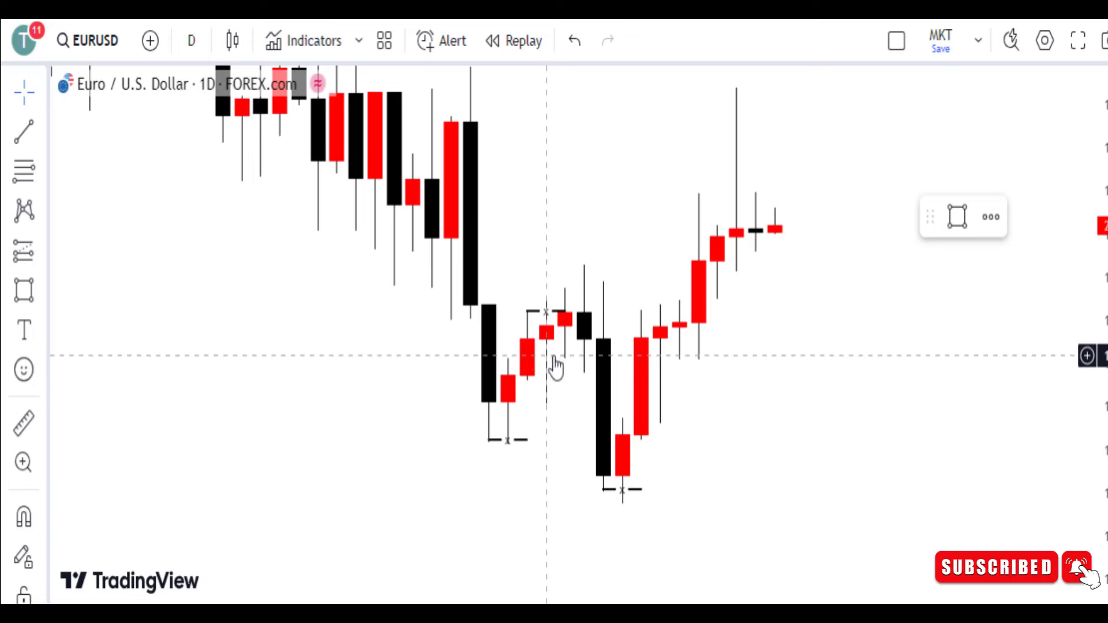
left_click(44, 138)
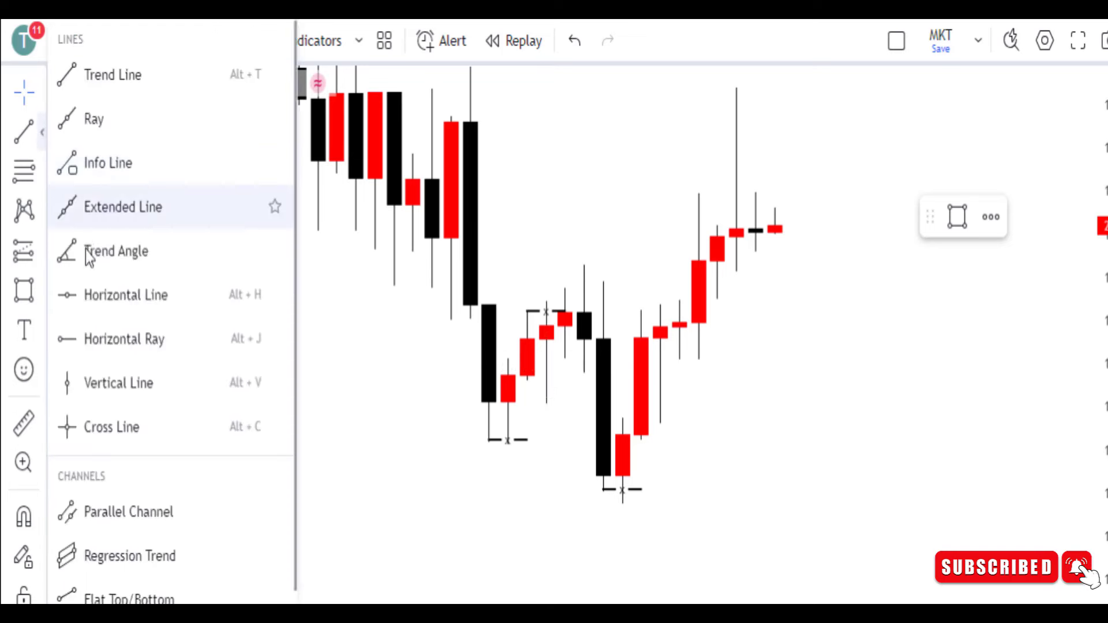
left_click(190, 379)
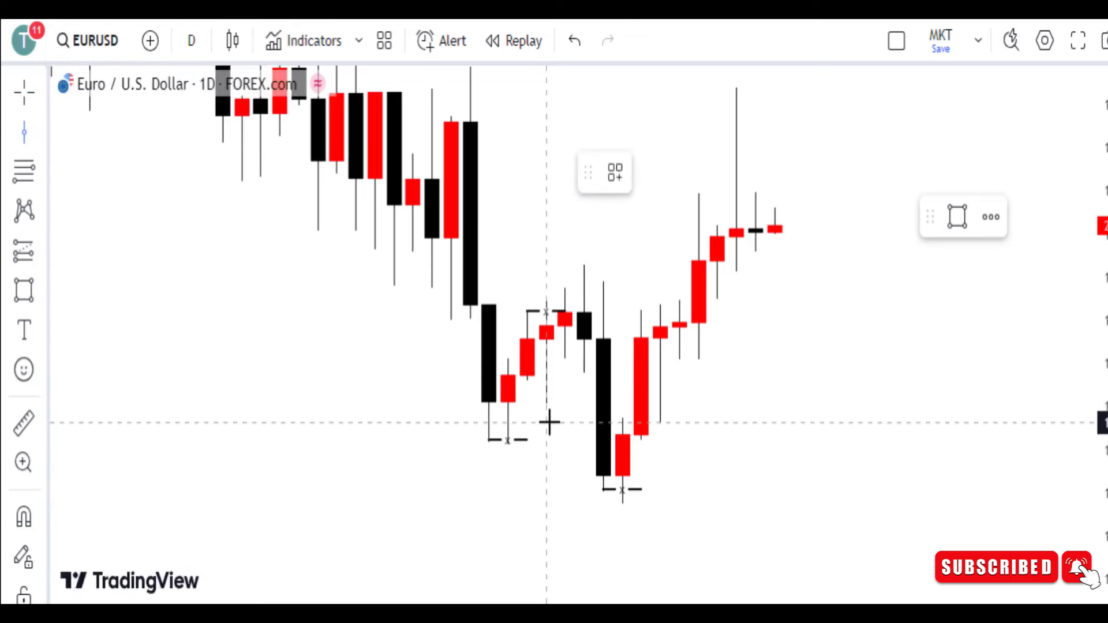
left_click(550, 423)
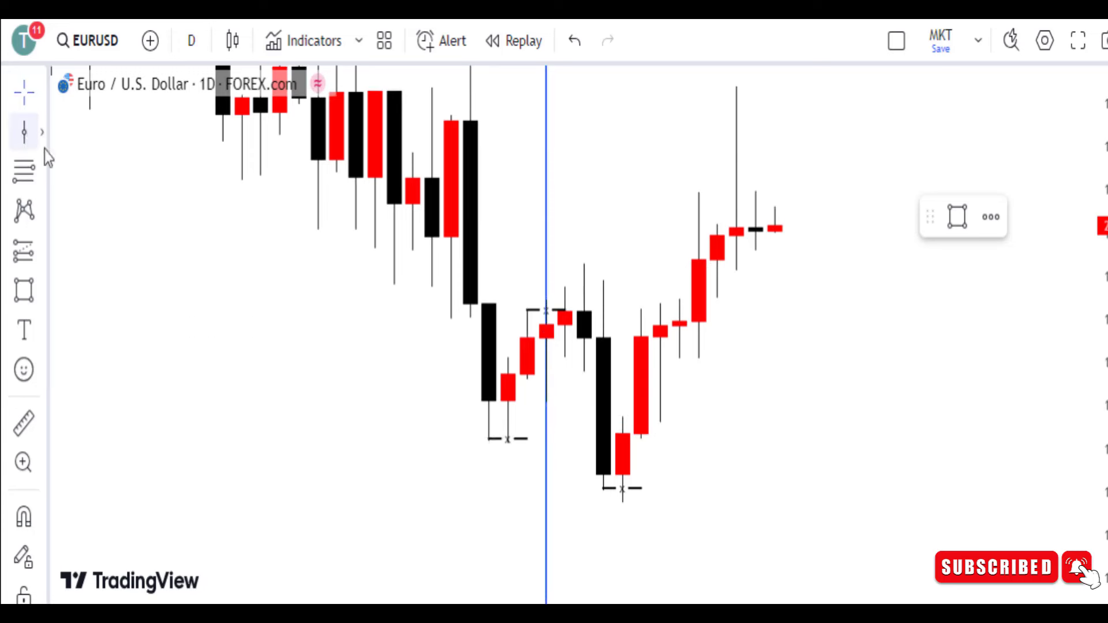
left_click(24, 132)
left_click(506, 459)
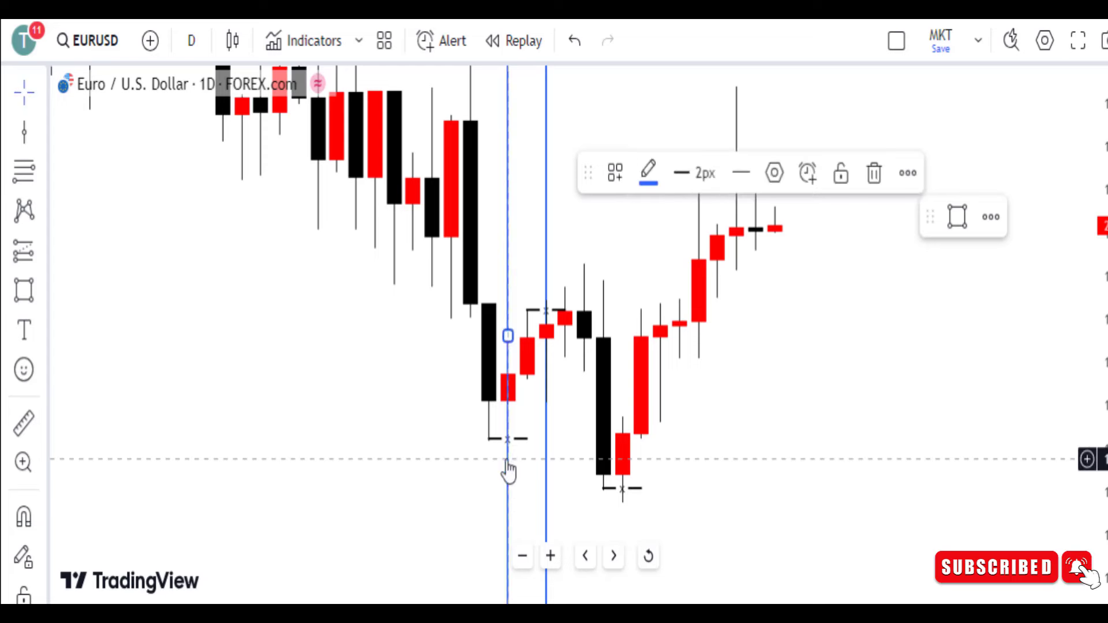
left_click(24, 132)
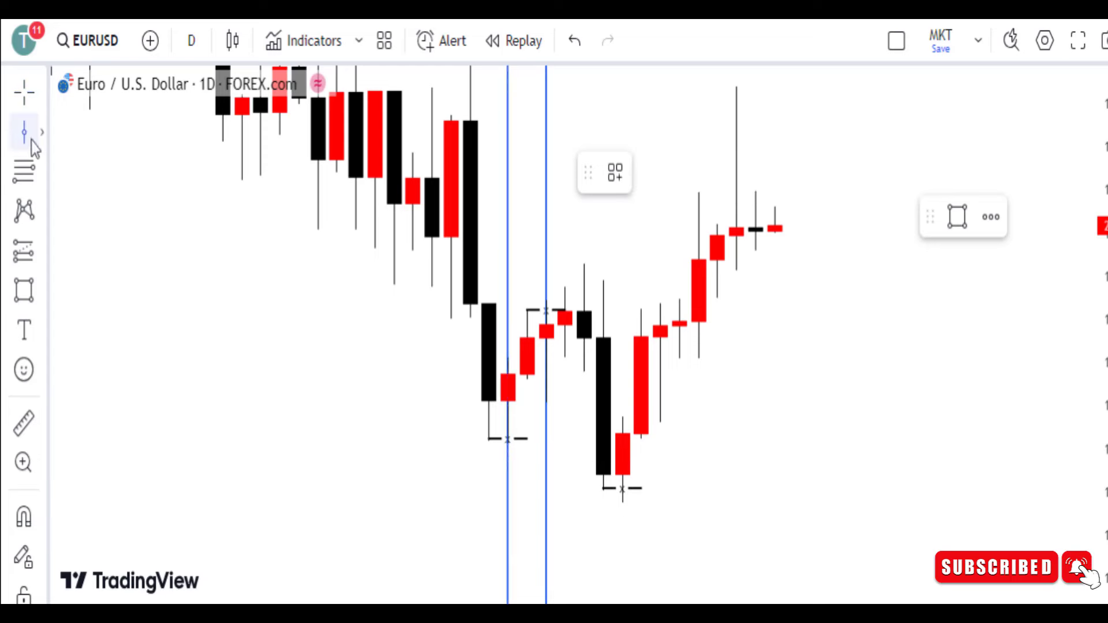
left_click(627, 511)
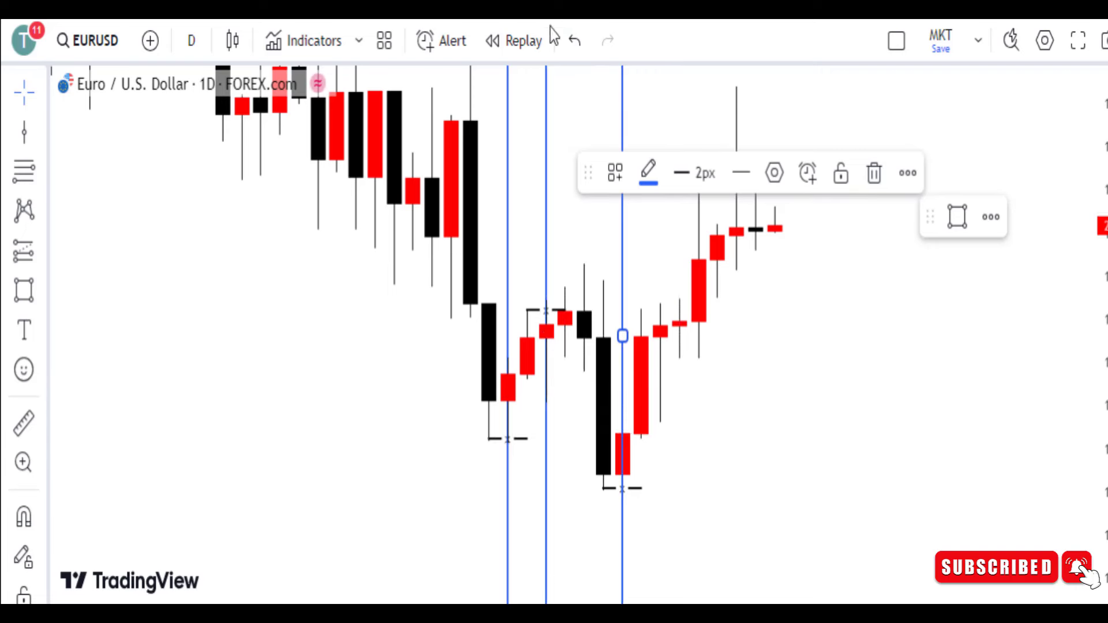
Step: Undo the three vertical lines
left_click(576, 42)
left_click(576, 43)
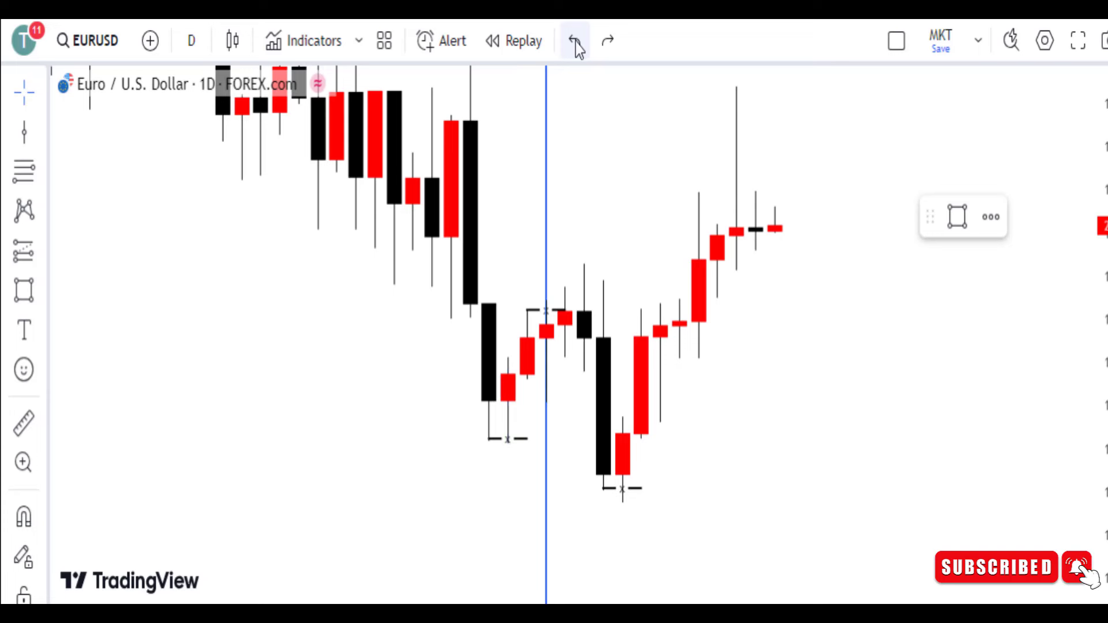
left_click(576, 42)
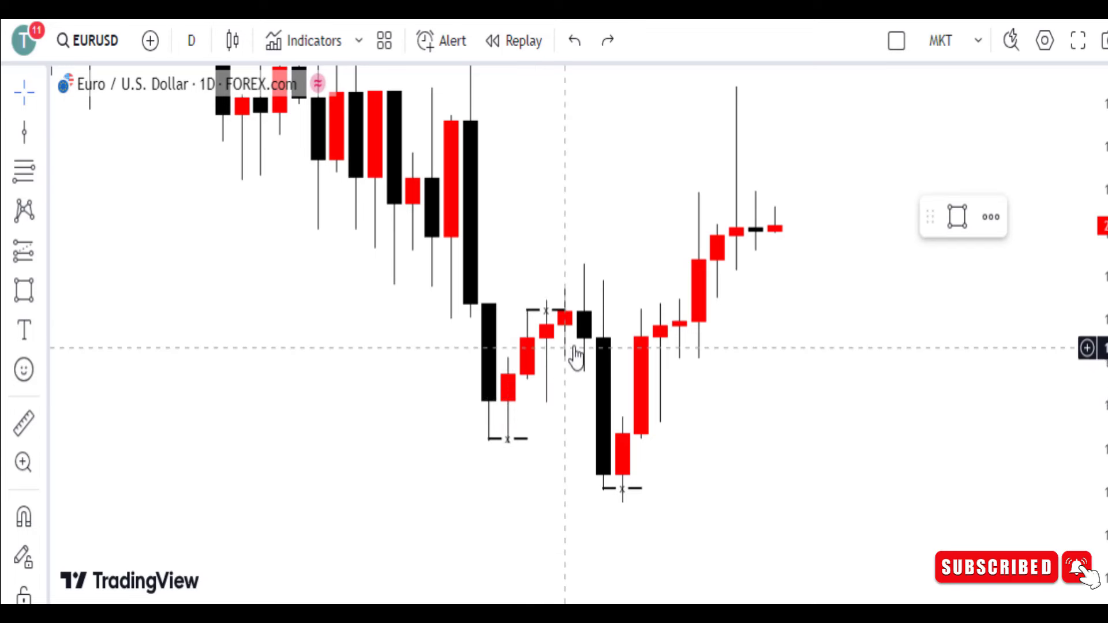
Step: Draw a short trend line across the swing high before the last large black candle, apply the "x" template and lower it slightly
left_click(45, 135)
left_click(100, 90)
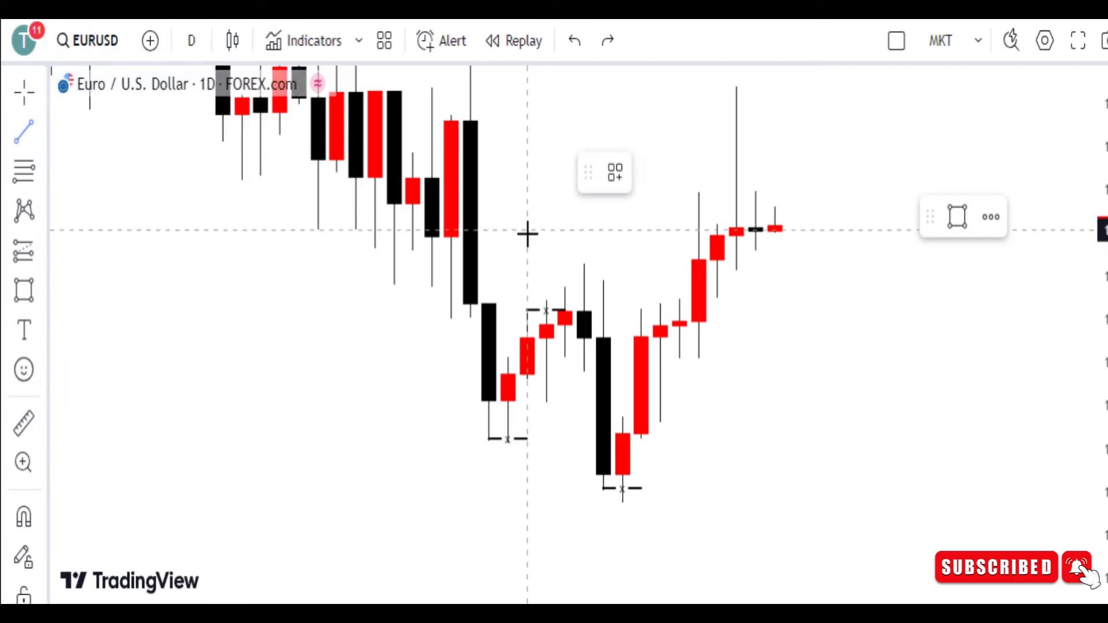
left_click(603, 283)
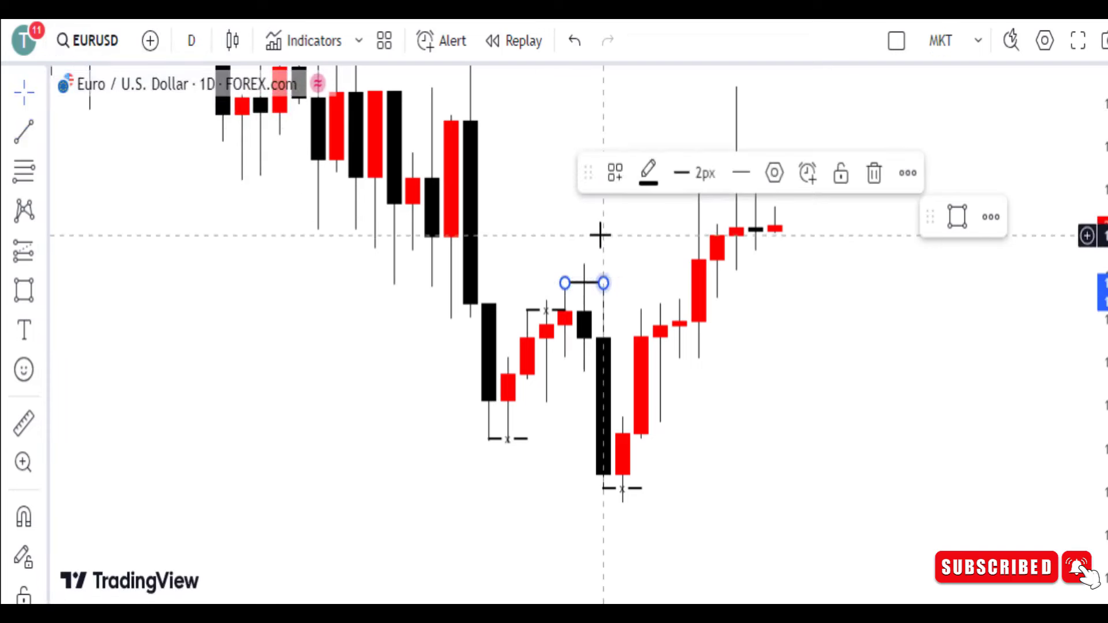
left_click(536, 436)
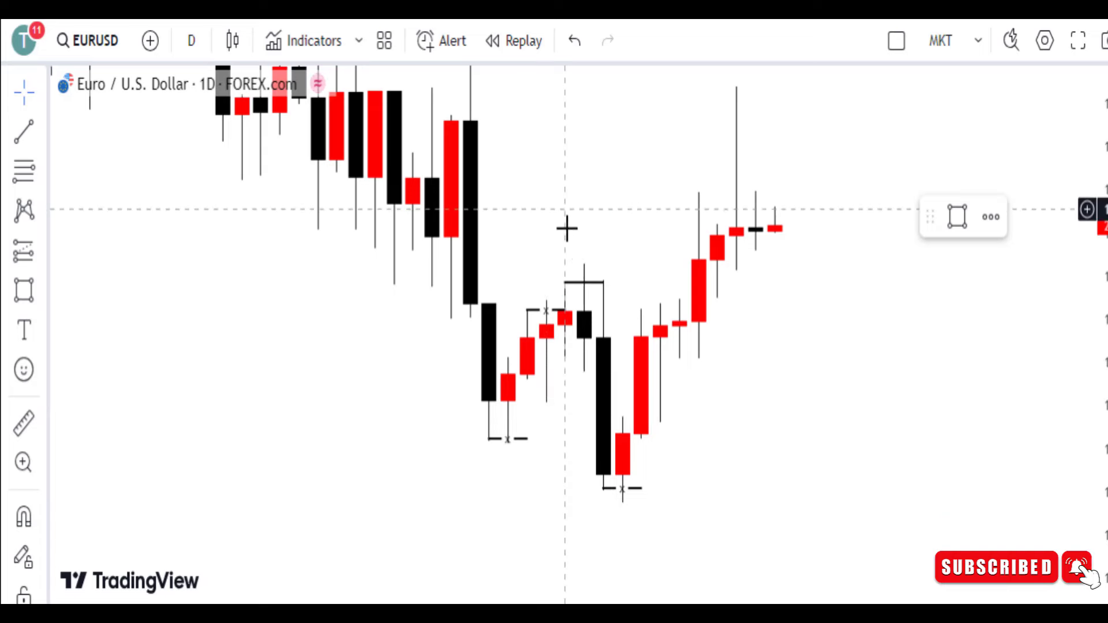
left_click(583, 294)
left_click_drag(582, 284, 579, 296)
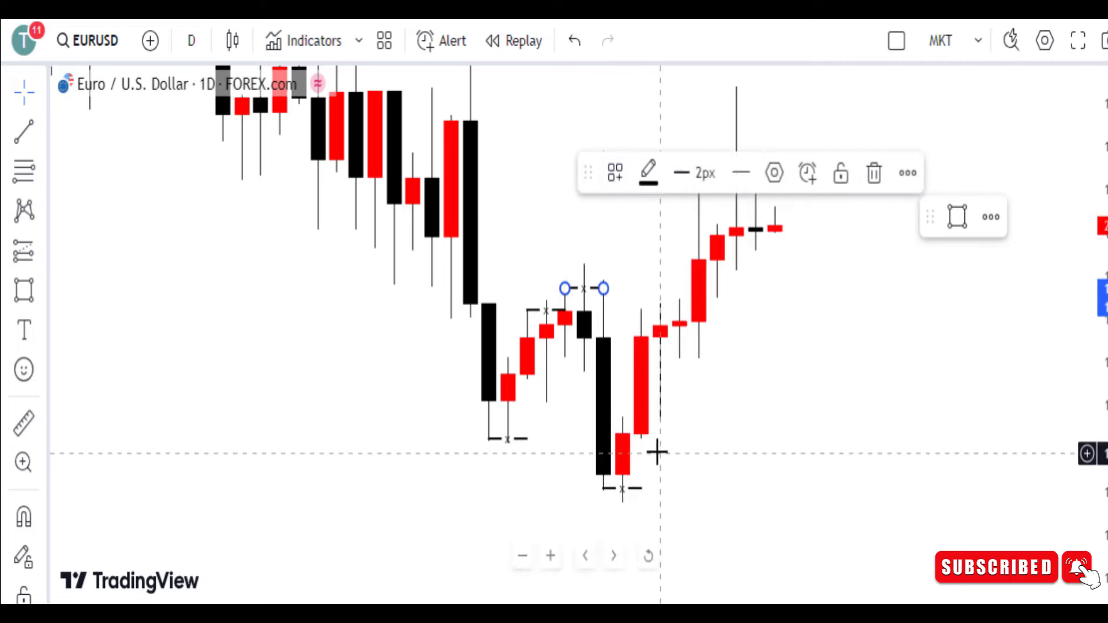
left_click(635, 302)
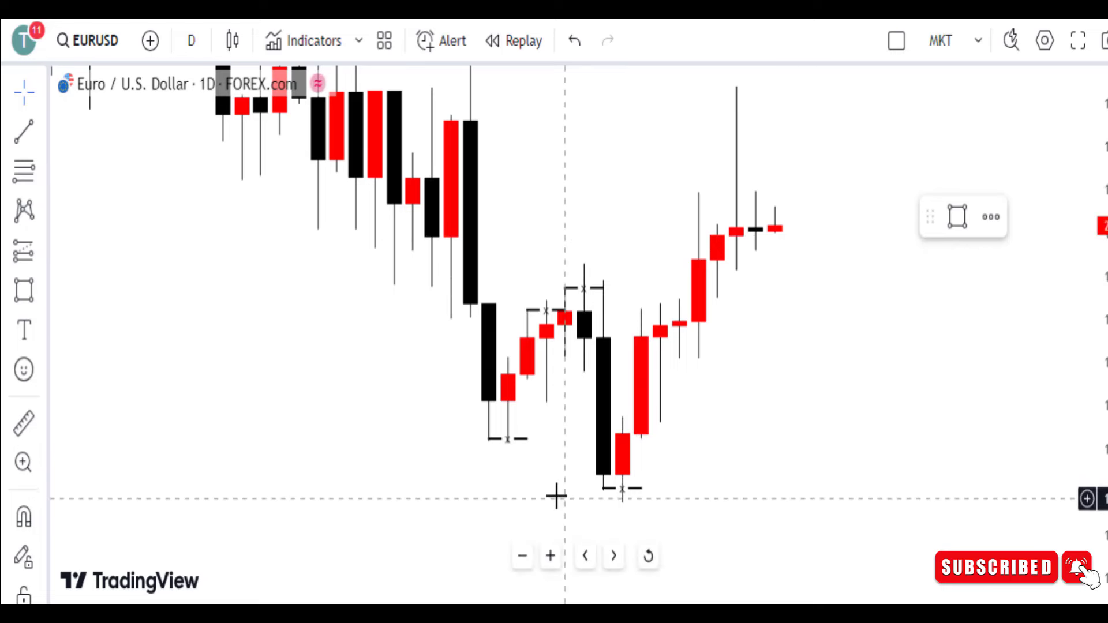
Step: Switch the EURUSD chart to the 15-minute timeframe and lower the long "x" liquidity line slightly under the swing low
type("15")
key("Return")
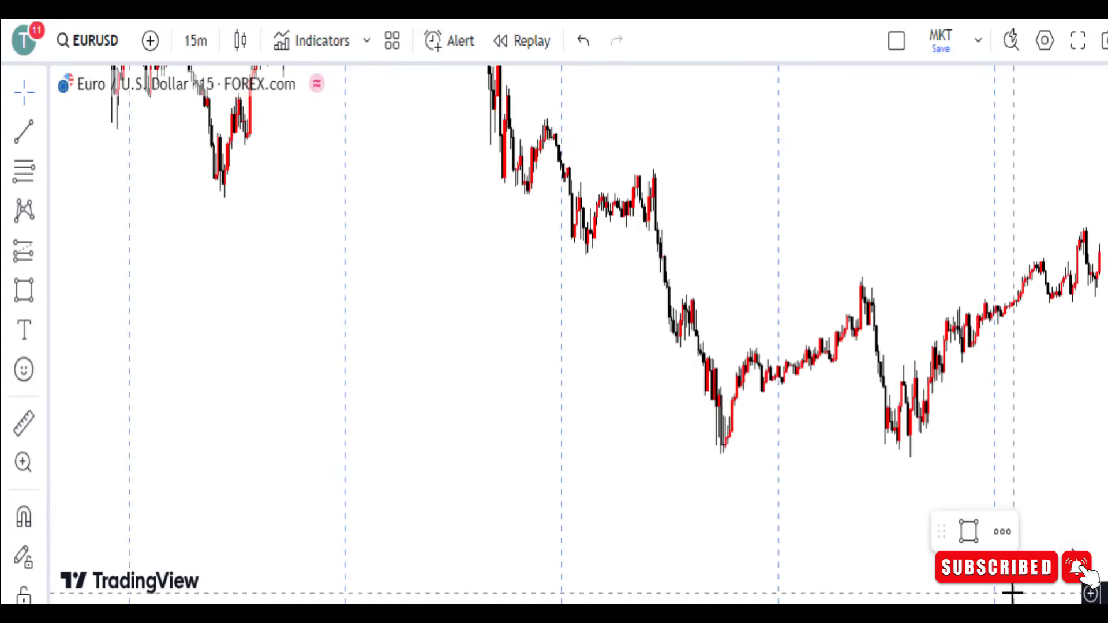
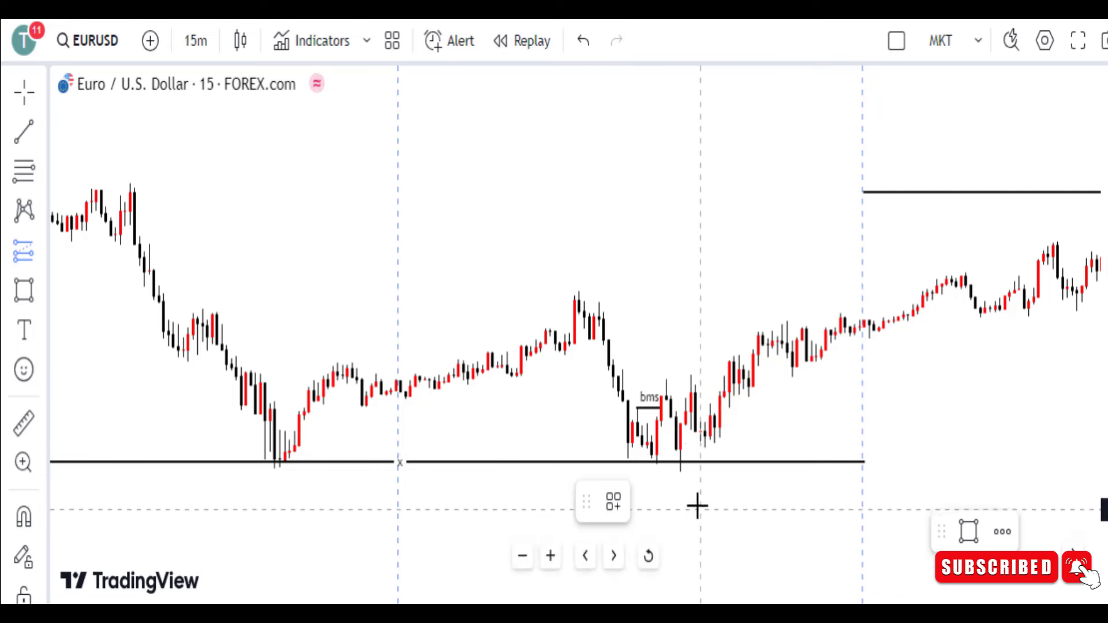
left_click_drag(635, 462, 635, 468)
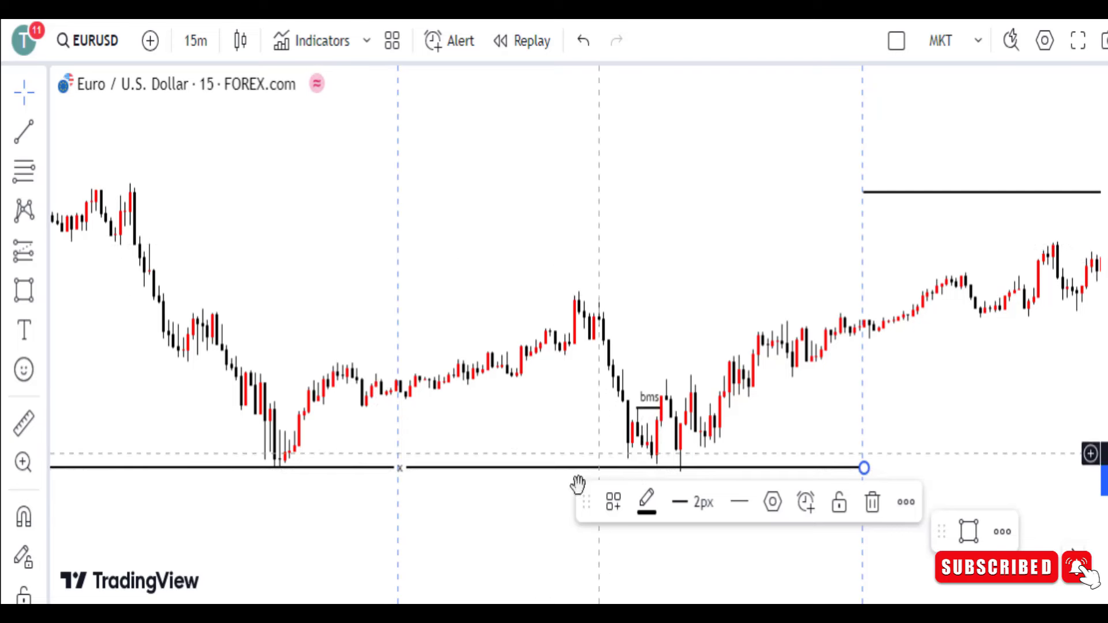
left_click_drag(586, 502, 635, 522)
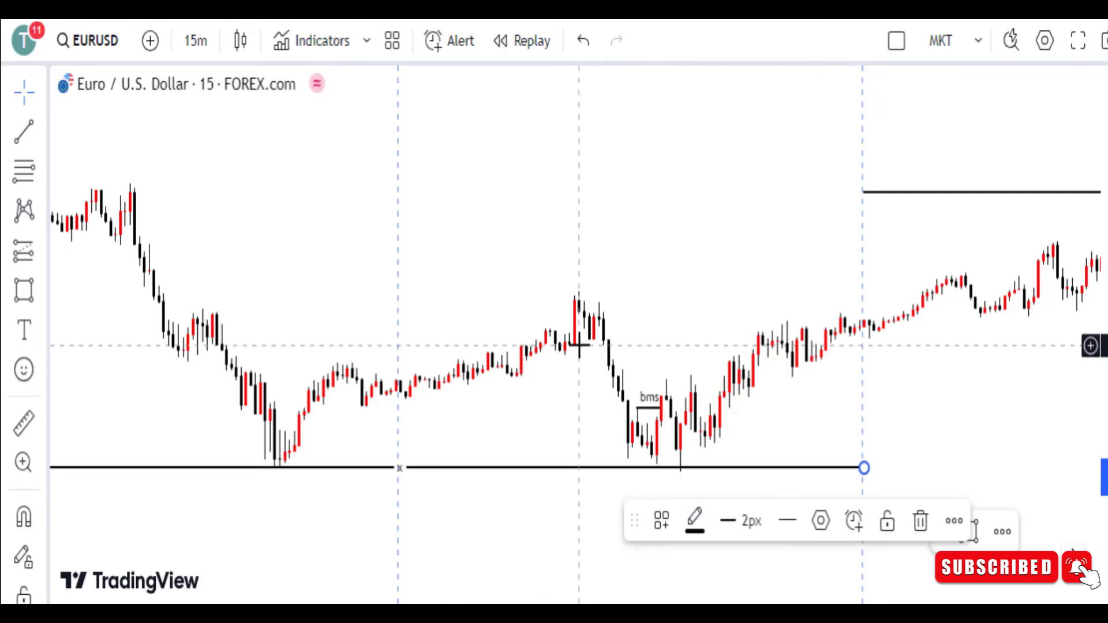
Step: Draw a horizontal trend line from the swing high beside the existing "bms" mark to the breakout candle and apply the "bms-bu" template
left_click(23, 132)
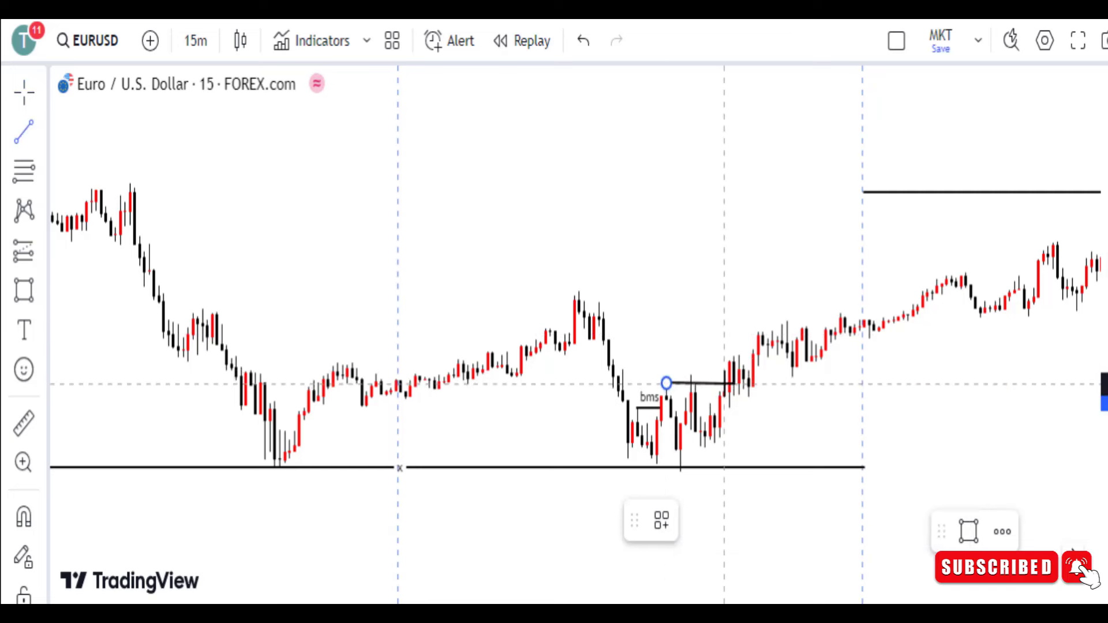
left_click(730, 383)
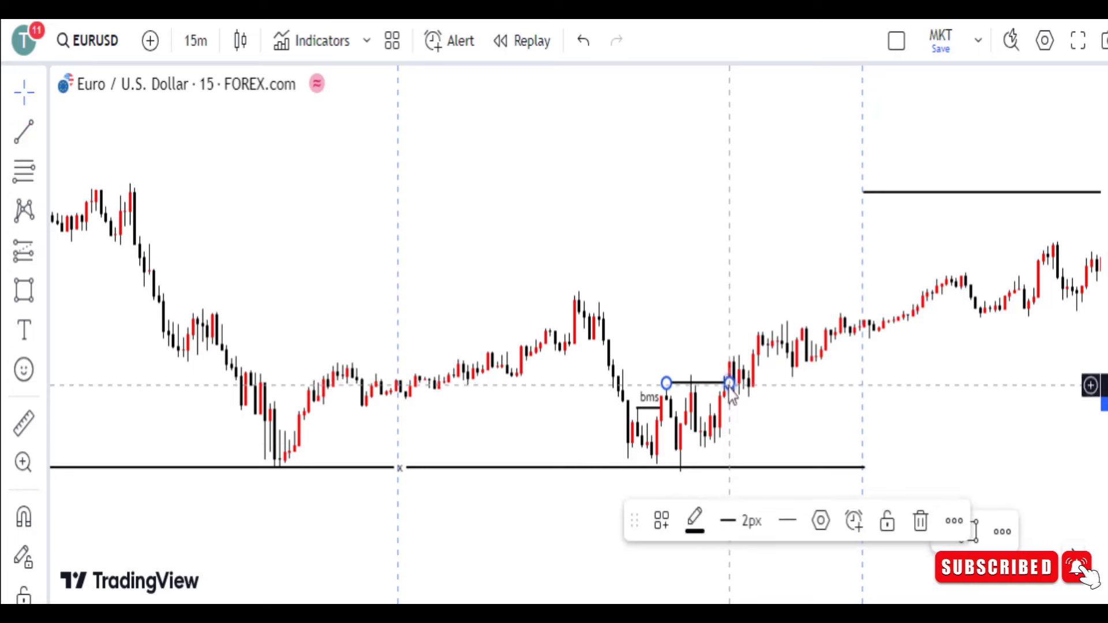
left_click(664, 526)
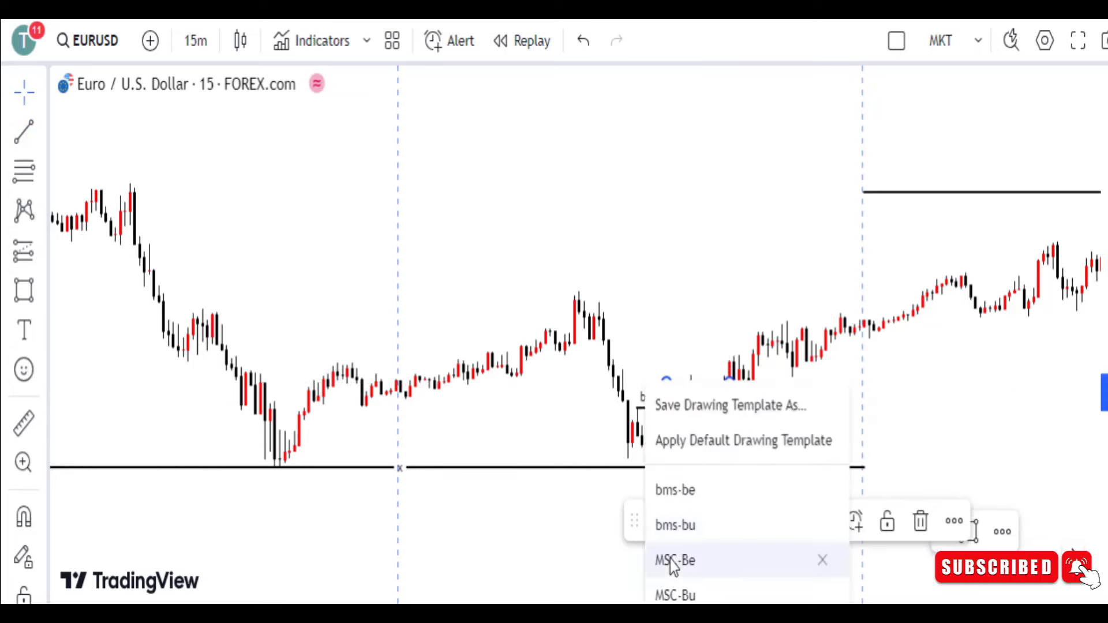
left_click(676, 526)
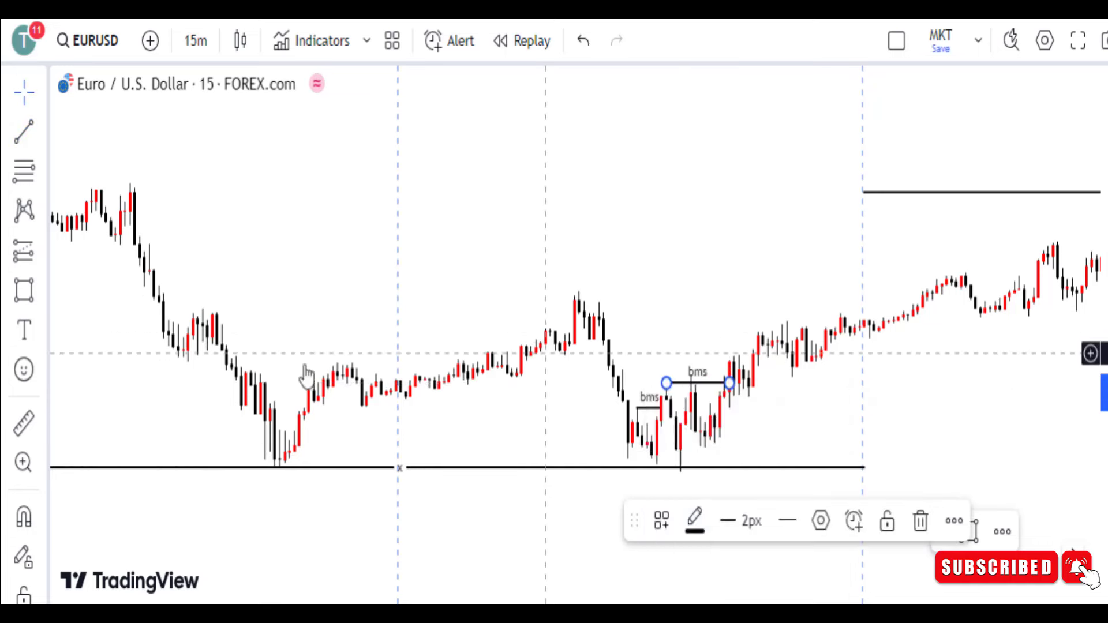
Step: Place a long position with its entry at the end of the new "bms" line and a stop of about 0.00147
left_click(24, 256)
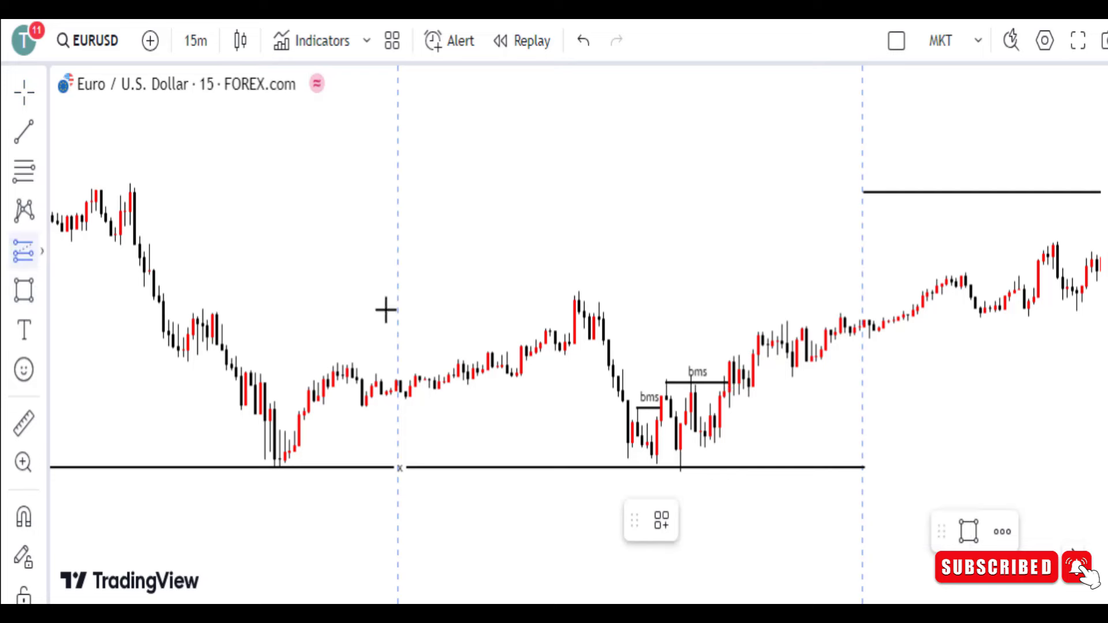
left_click(725, 384)
left_click_drag(719, 396, 720, 387)
left_click(926, 302)
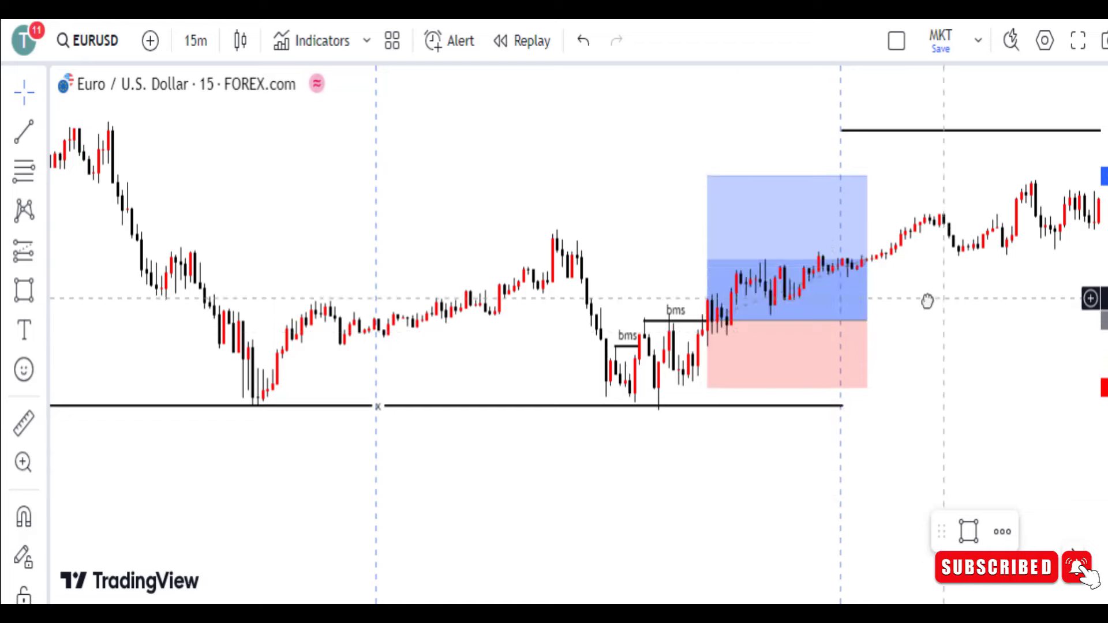
Step: Extend the long position past the next swing high and raise its target to the upper liquidity line, about 0.00420 above entry
scroll(832, 319, "down", 2)
left_click(658, 217)
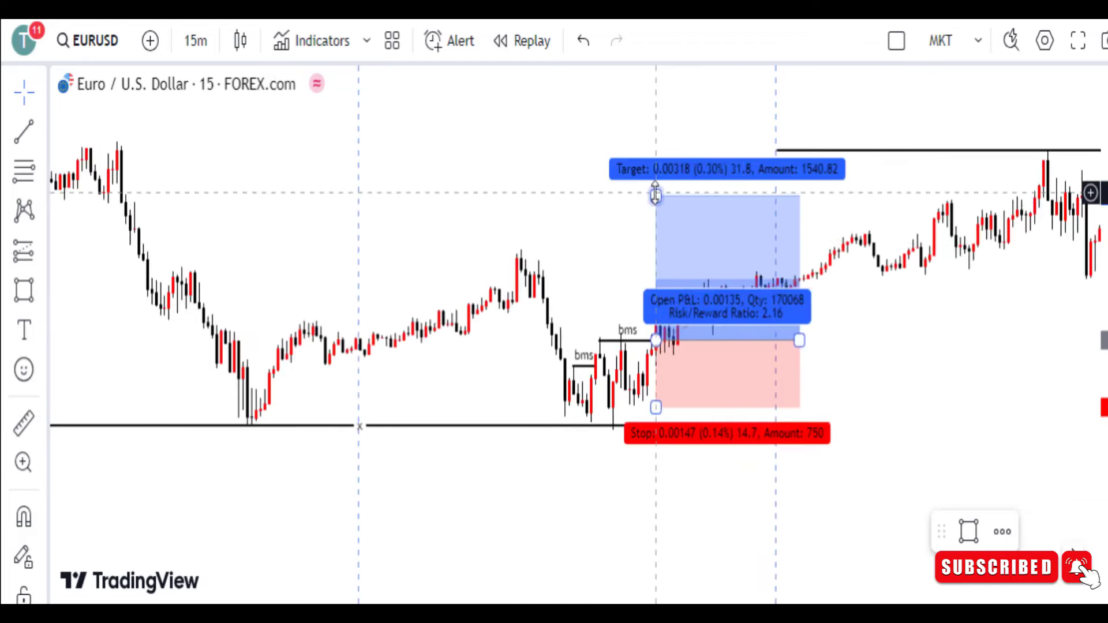
left_click_drag(655, 196, 656, 168)
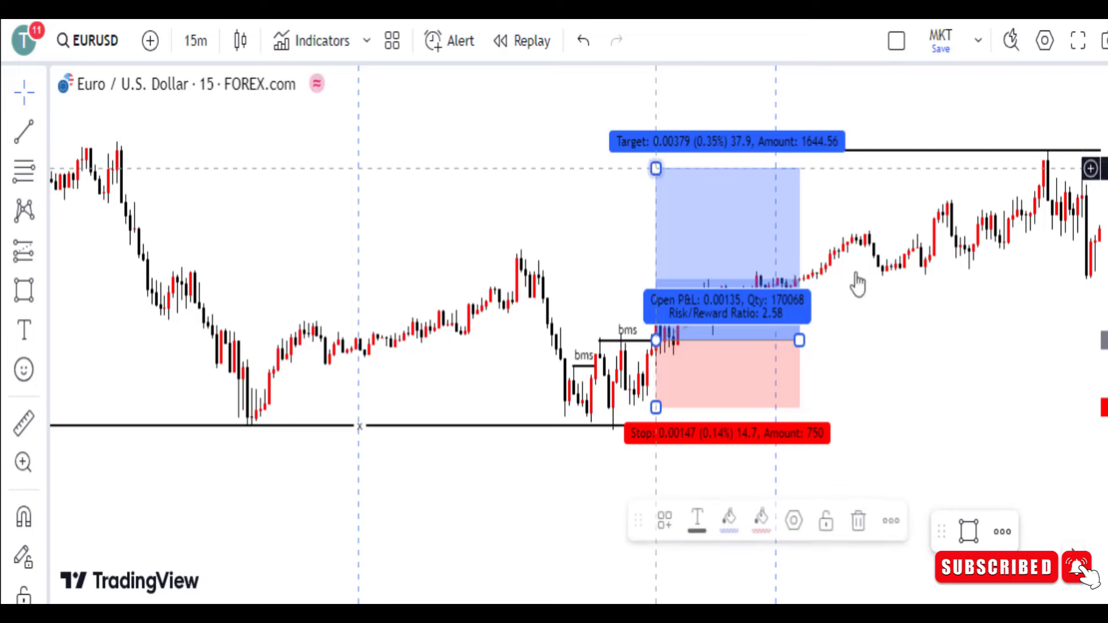
left_click_drag(798, 342, 1062, 341)
left_click_drag(984, 114, 727, 140)
scroll(729, 142, "down", 2)
left_click(509, 194)
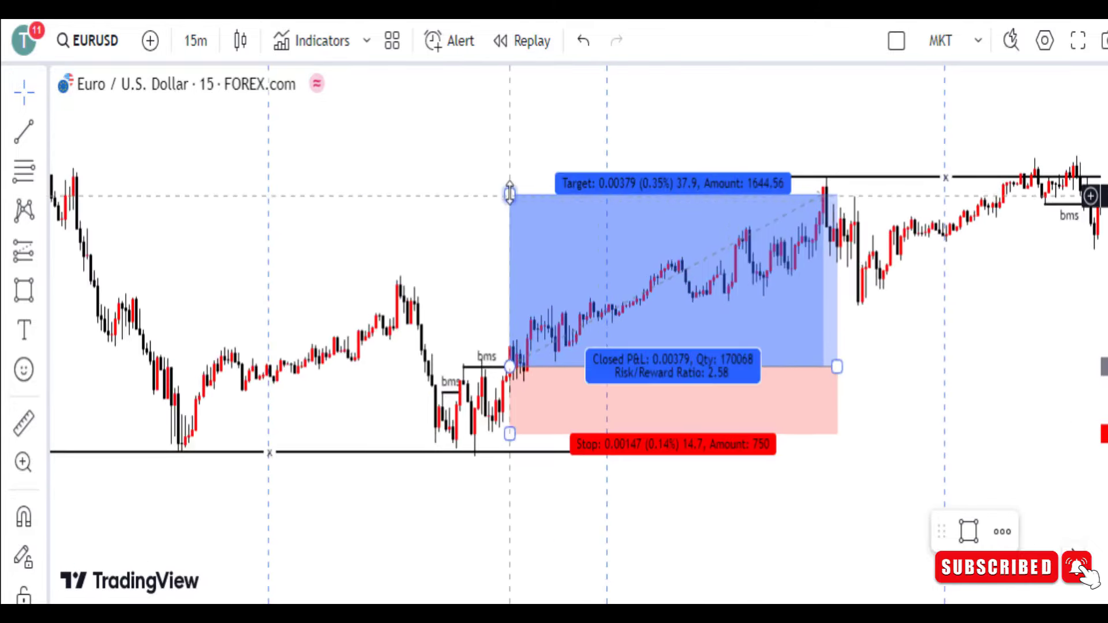
left_click_drag(510, 195, 510, 175)
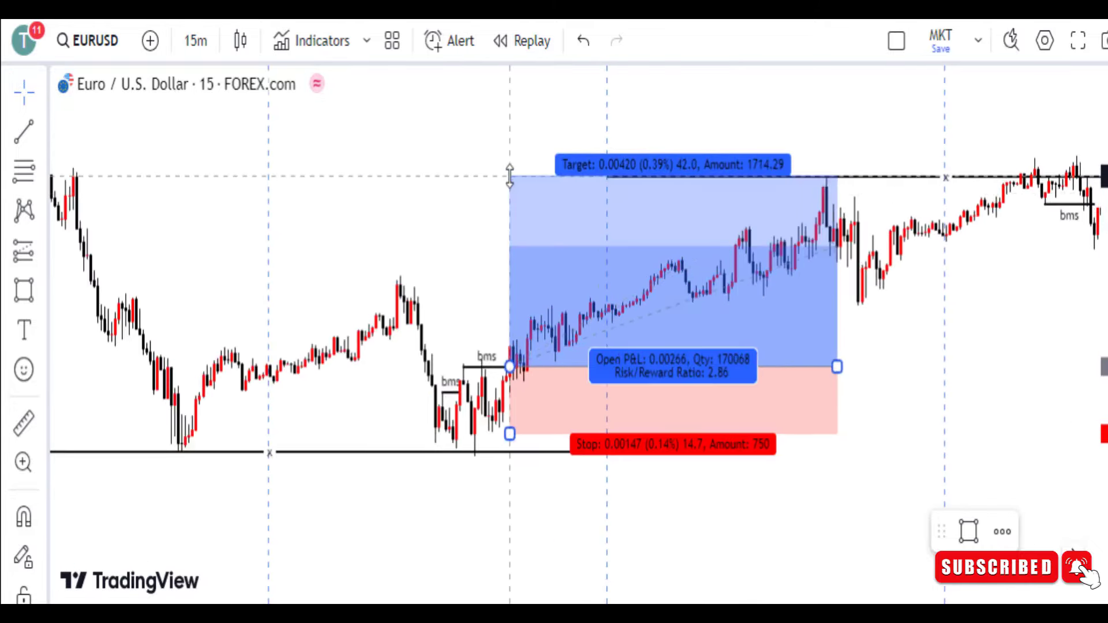
left_click(1021, 266)
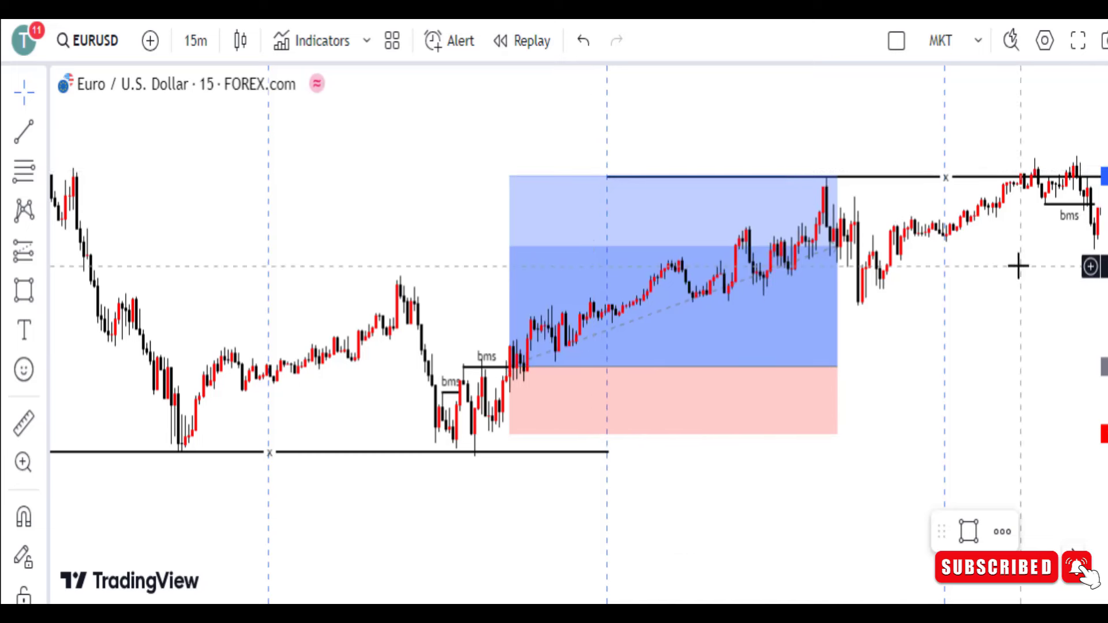
scroll(1017, 267, "down", 2)
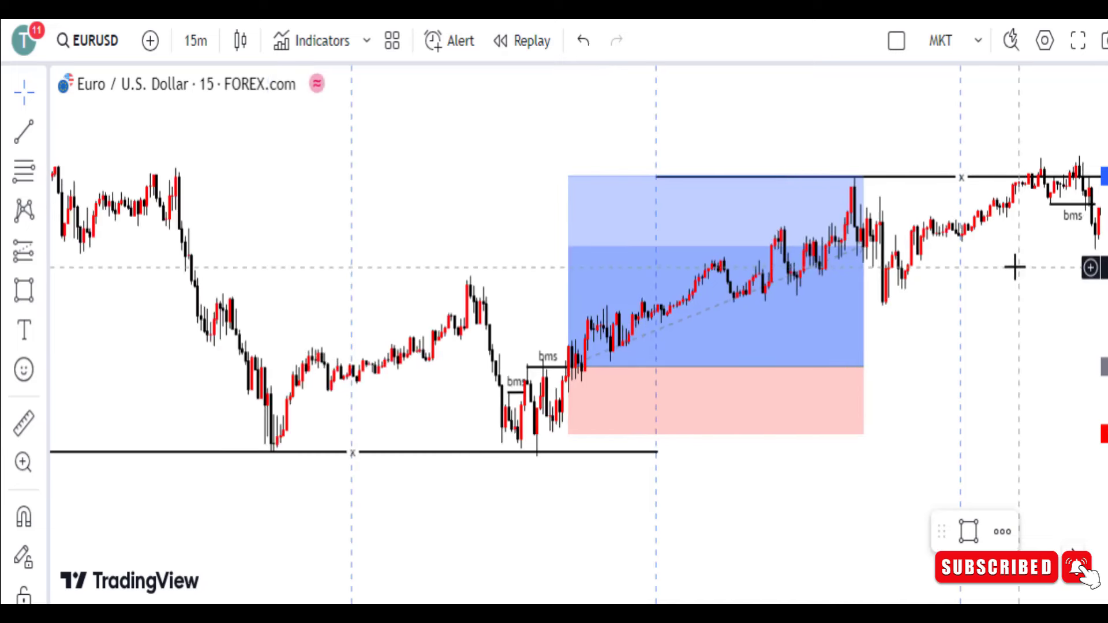
left_click_drag(1015, 267, 998, 267)
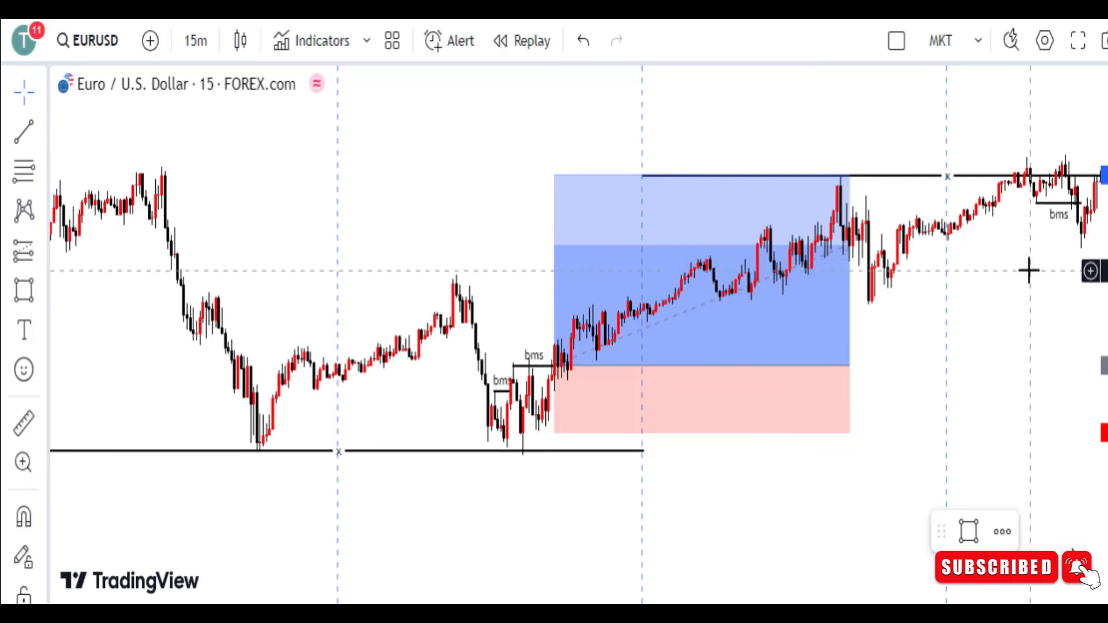
Step: Place a short position with its entry at the end of the "bms" line below the upper liquidity line and a stop of about 0.00102
left_click_drag(1022, 270, 990, 272)
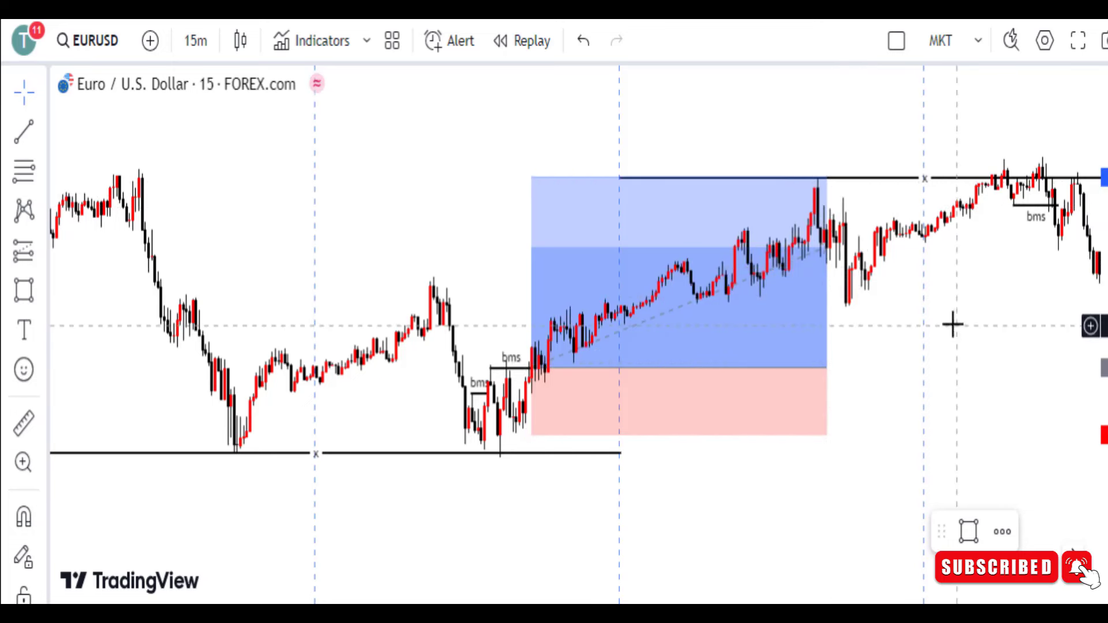
left_click_drag(952, 321, 936, 323)
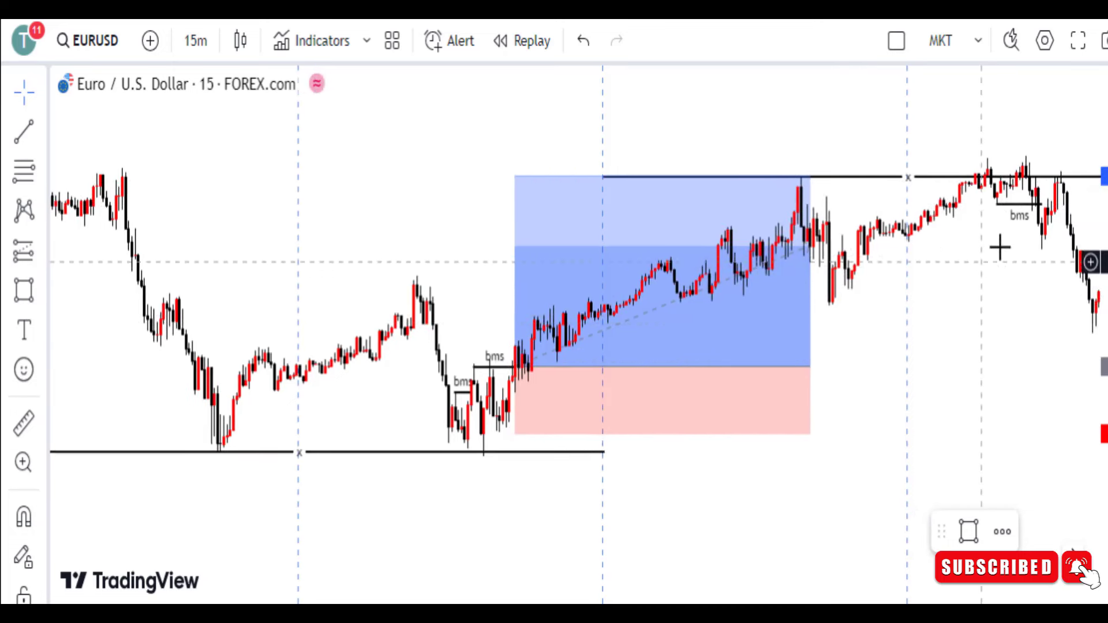
left_click(41, 254)
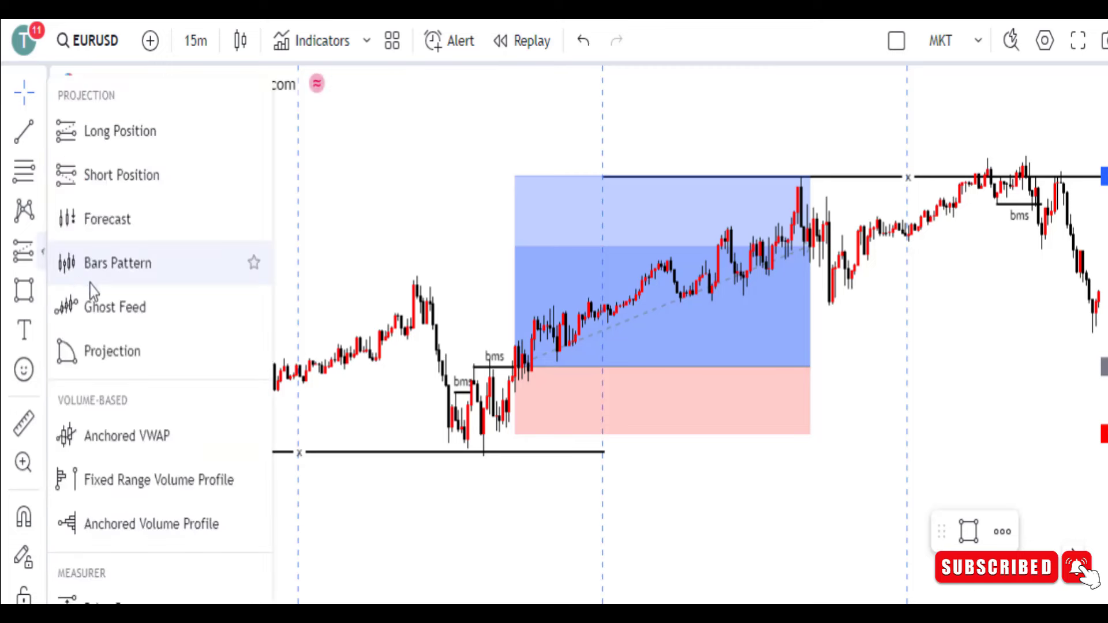
left_click(134, 195)
left_click(1055, 202)
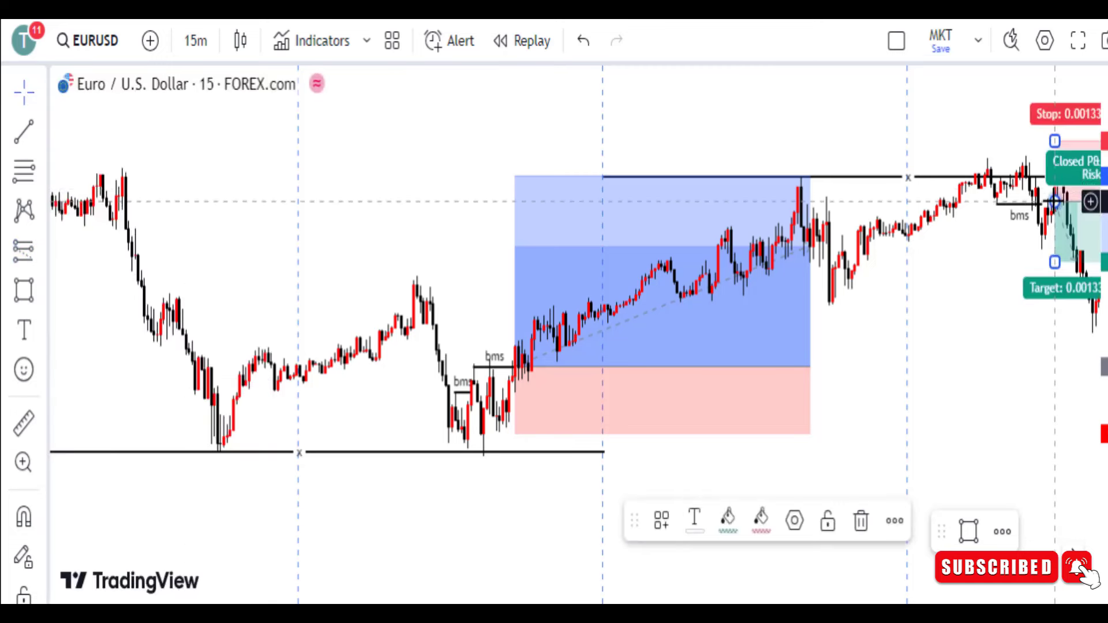
left_click_drag(1058, 151, 1058, 156)
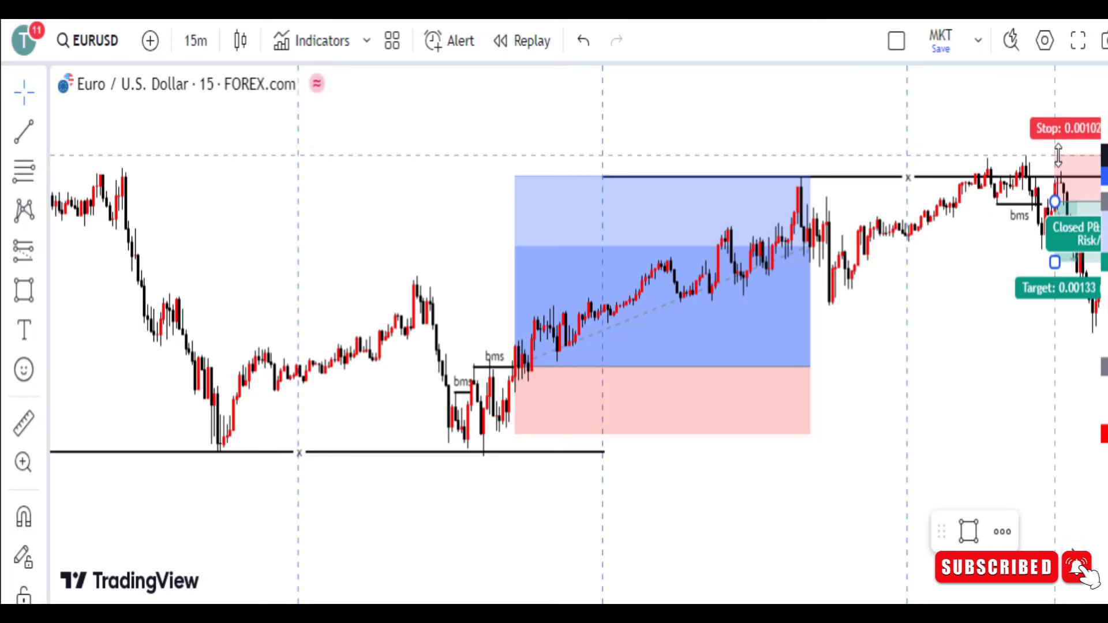
left_click_drag(990, 136, 975, 137)
left_click(1059, 217)
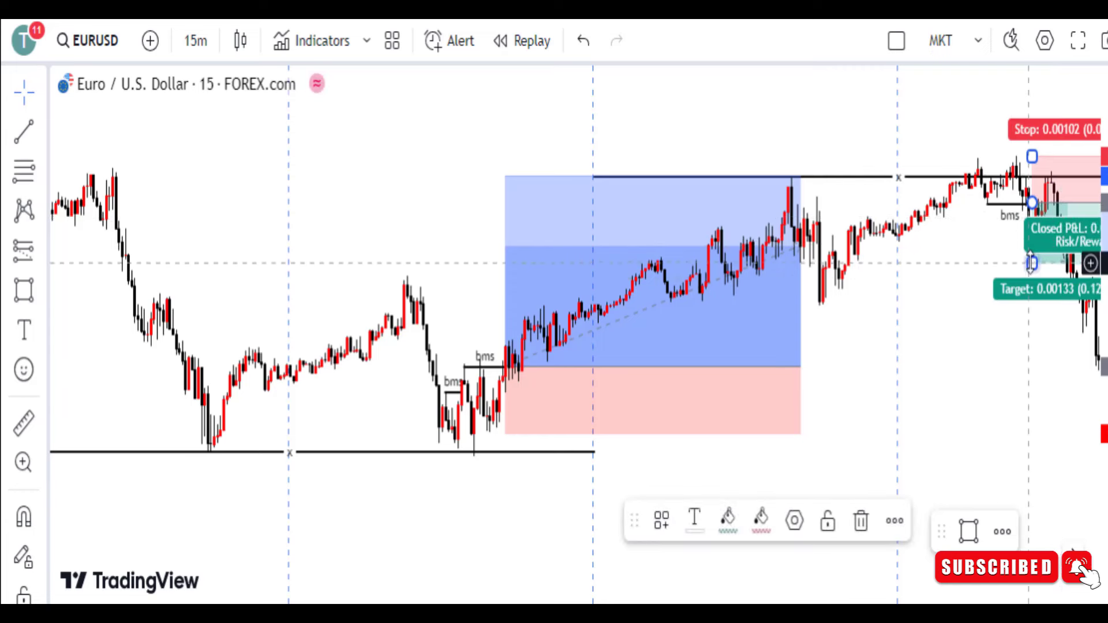
Step: Lower the short position's target to about 0.00321 below entry and end its box just past the following swing low
left_click_drag(962, 280, 962, 343)
left_click(974, 281)
left_click_drag(875, 300, 779, 301)
left_click(1025, 198)
left_click_drag(1026, 198, 947, 205)
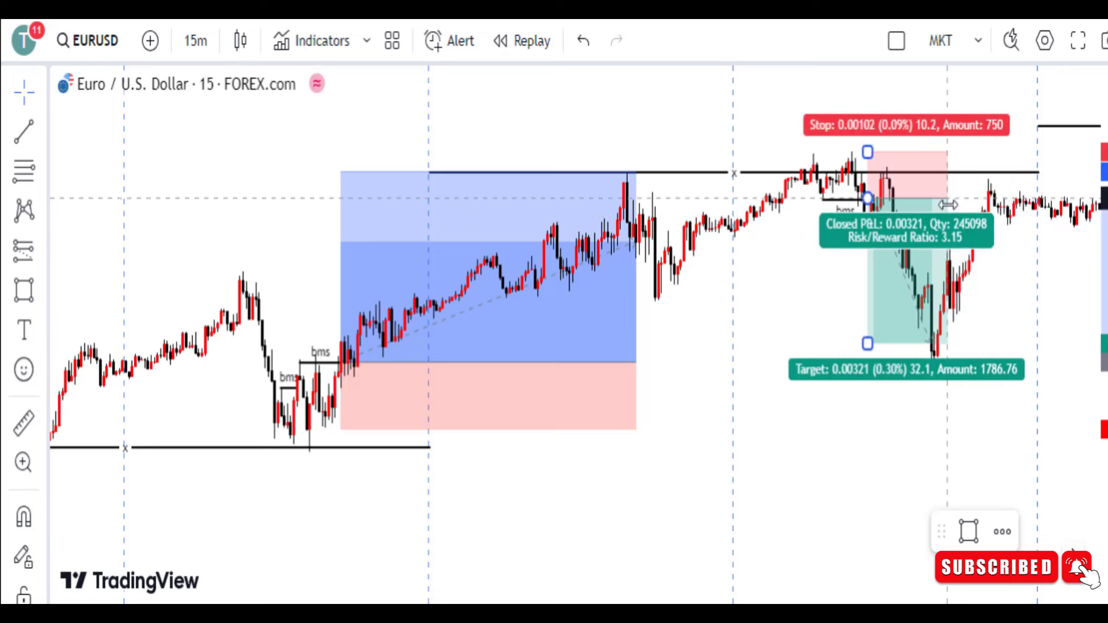
left_click(902, 423)
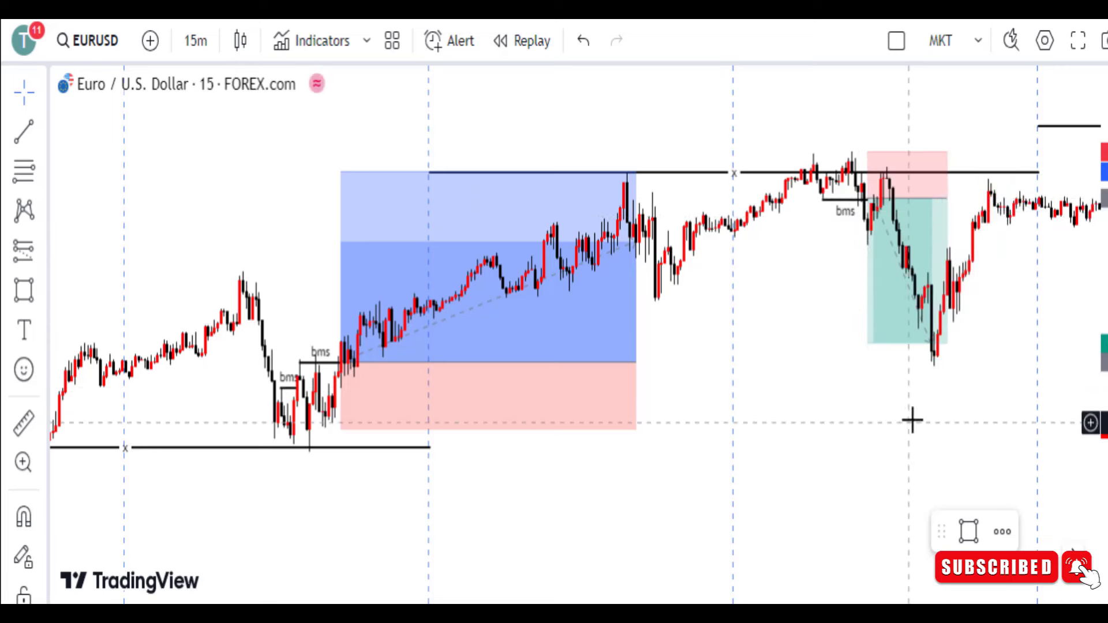
Step: Examine how price behaves around the next upper liquidity line and follow it to the lower liquidity line after the drop
scroll(914, 421, "down", 3)
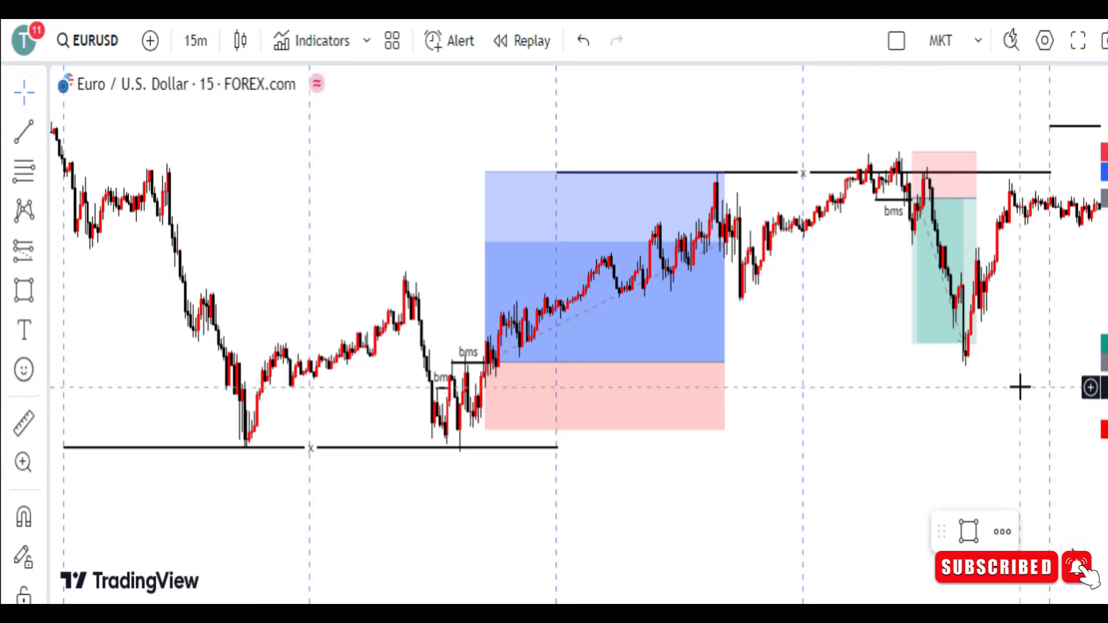
left_click_drag(1021, 387, 661, 379)
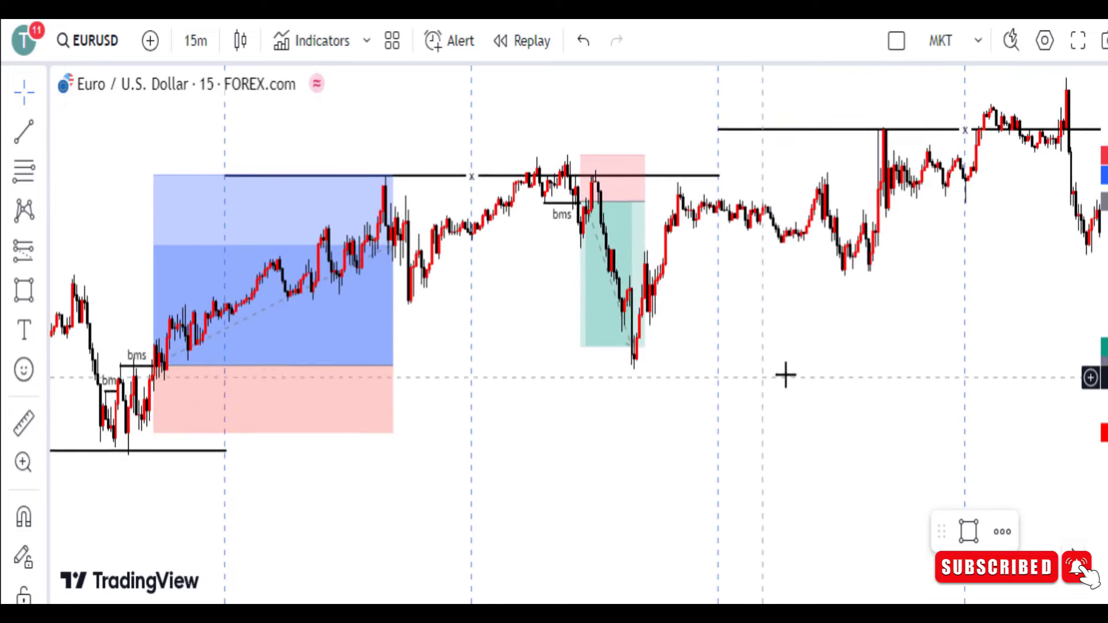
left_click_drag(972, 317, 943, 324)
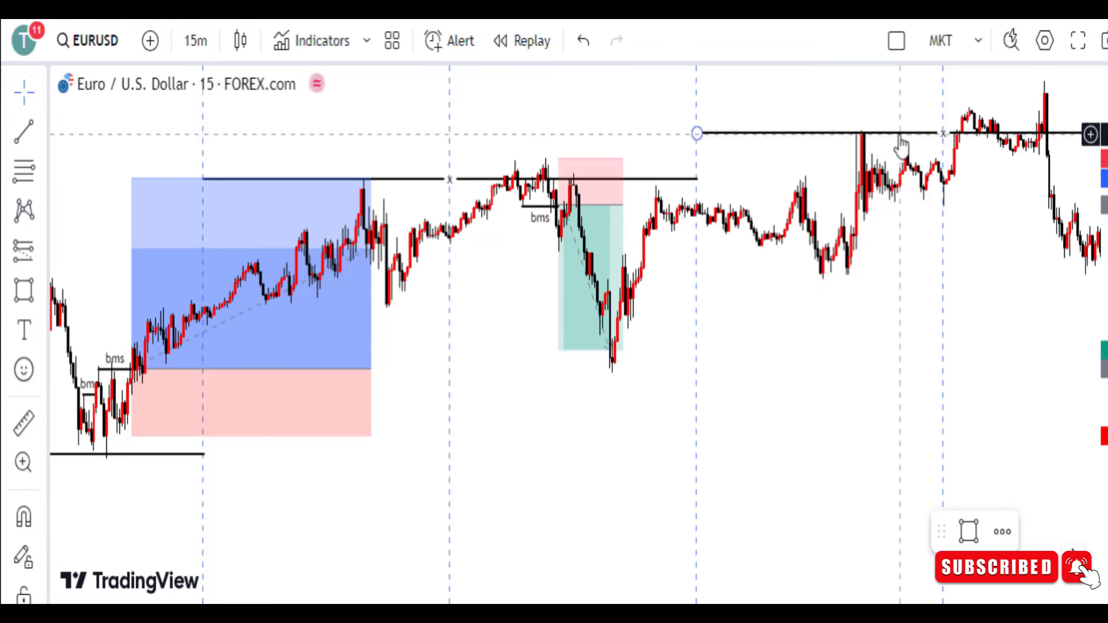
left_click_drag(1047, 166, 965, 187)
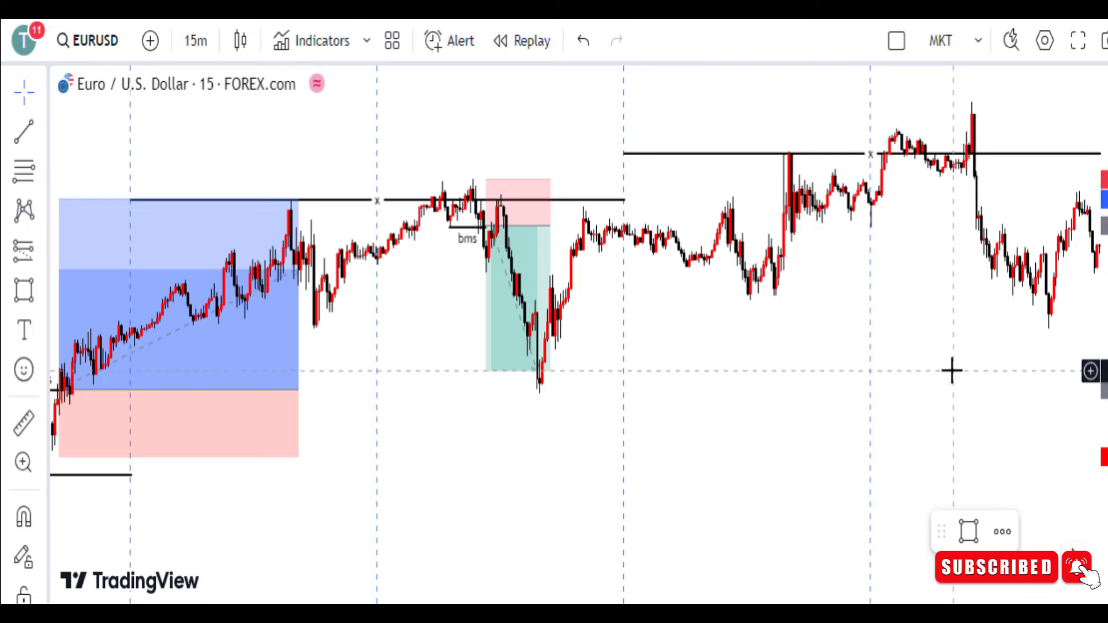
scroll(996, 335, "down", 3)
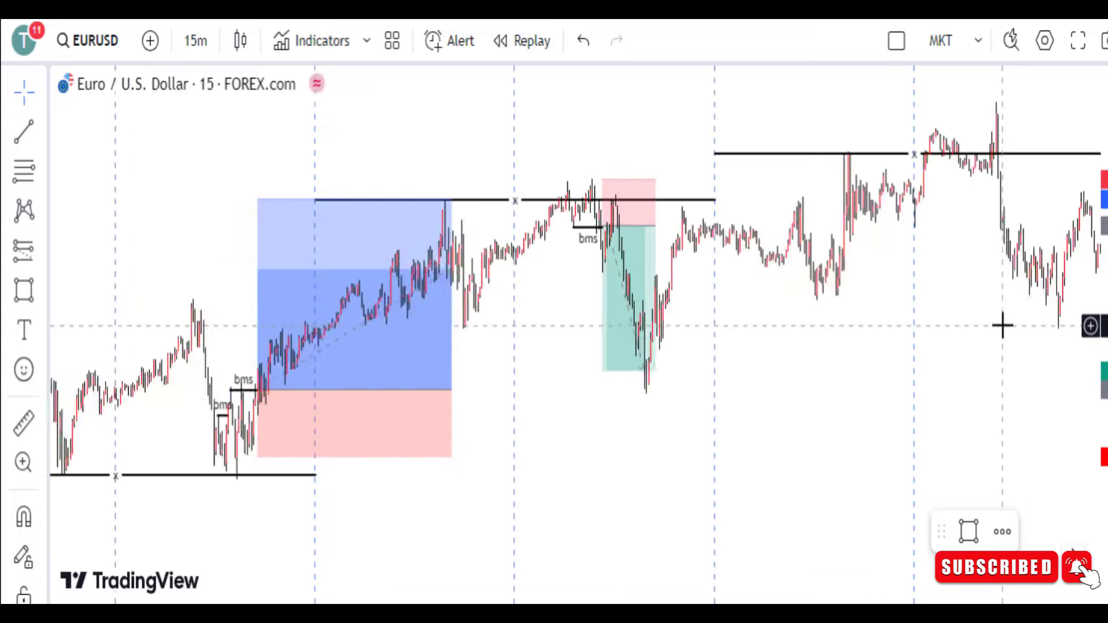
left_click_drag(1007, 329, 534, 237)
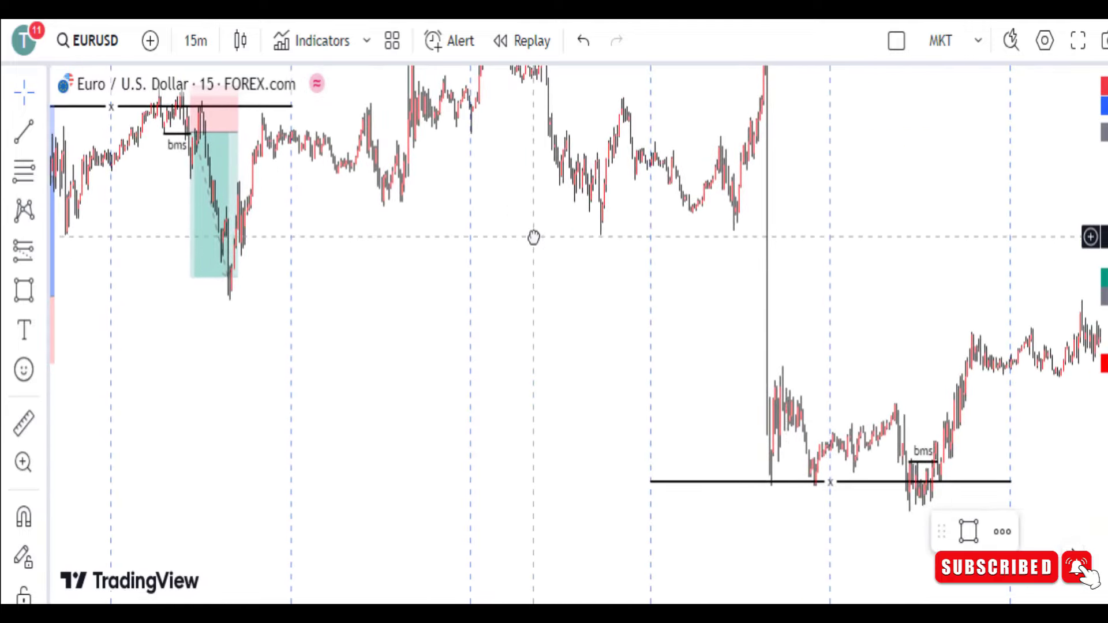
Step: Place a long position with its entry at the end of the "bms" line on the lower liquidity line and a stop of about 0.00113
scroll(785, 277, "up", 4)
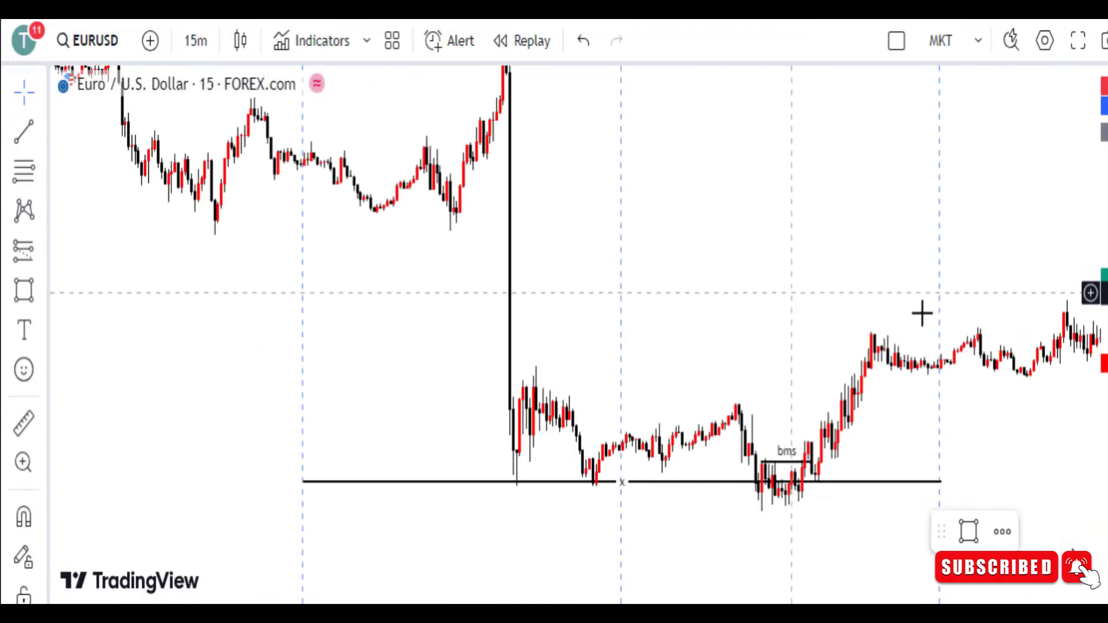
left_click_drag(922, 313, 773, 254)
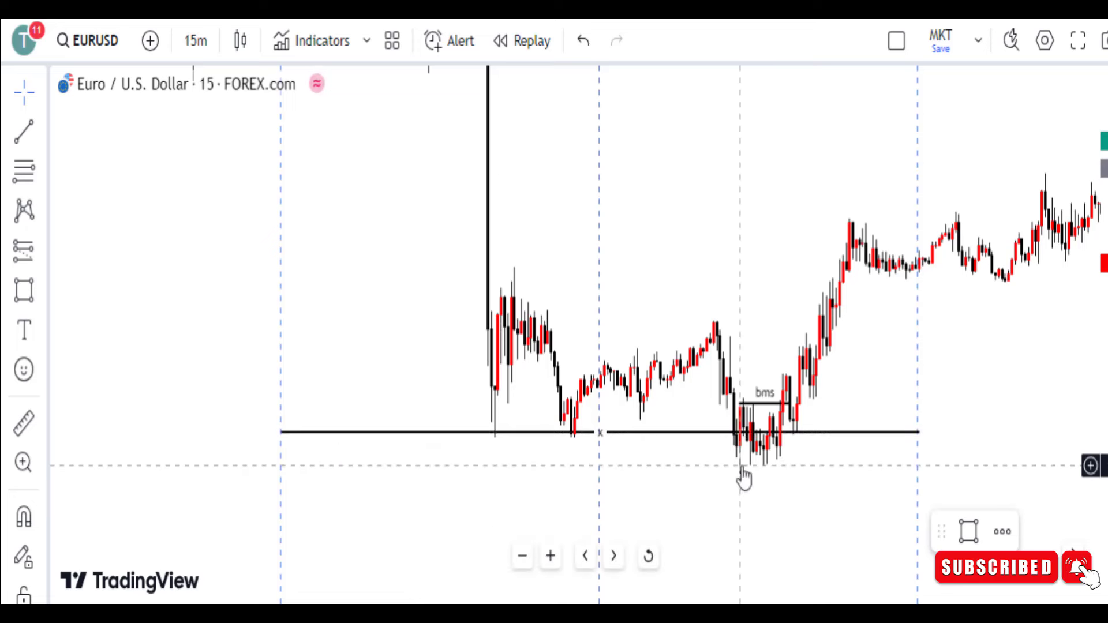
left_click(42, 255)
left_click(131, 133)
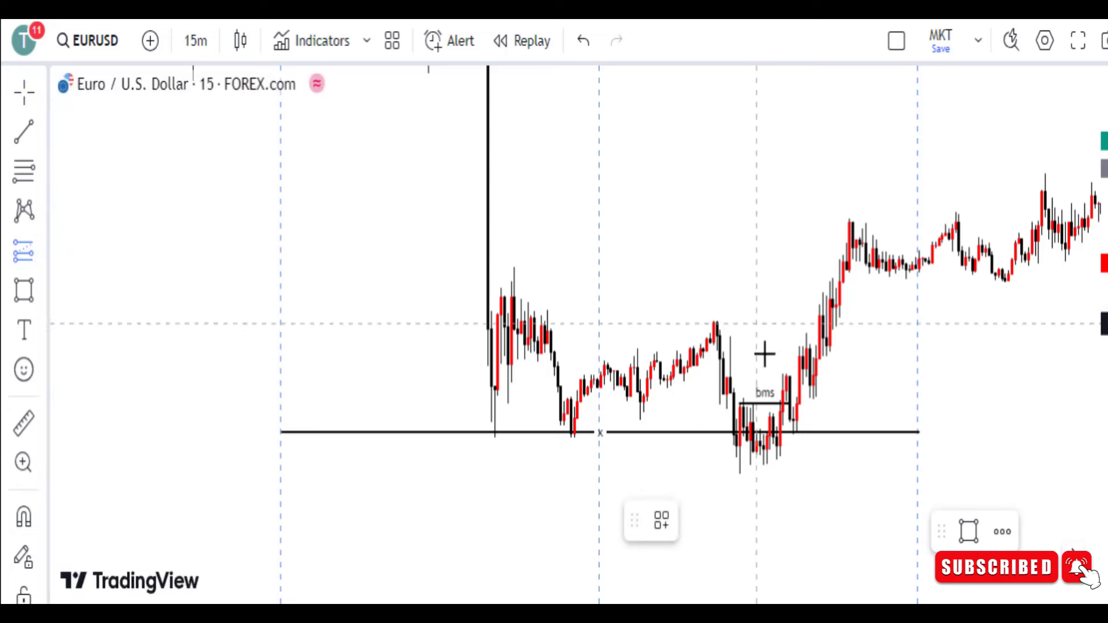
left_click(786, 406)
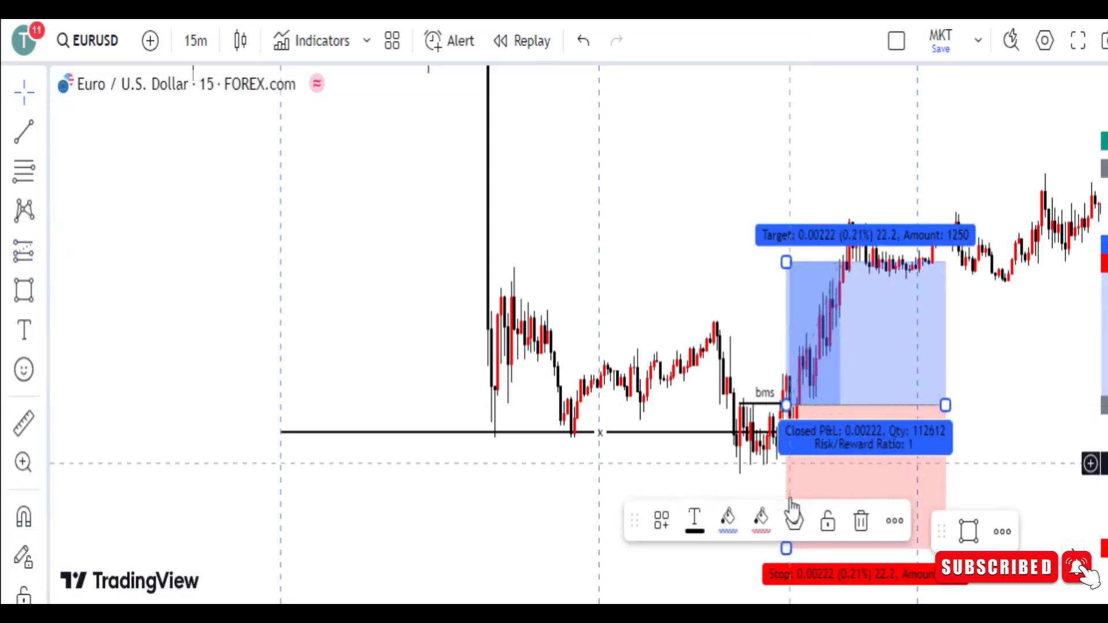
scroll(720, 445, "down", 2)
left_click(719, 443)
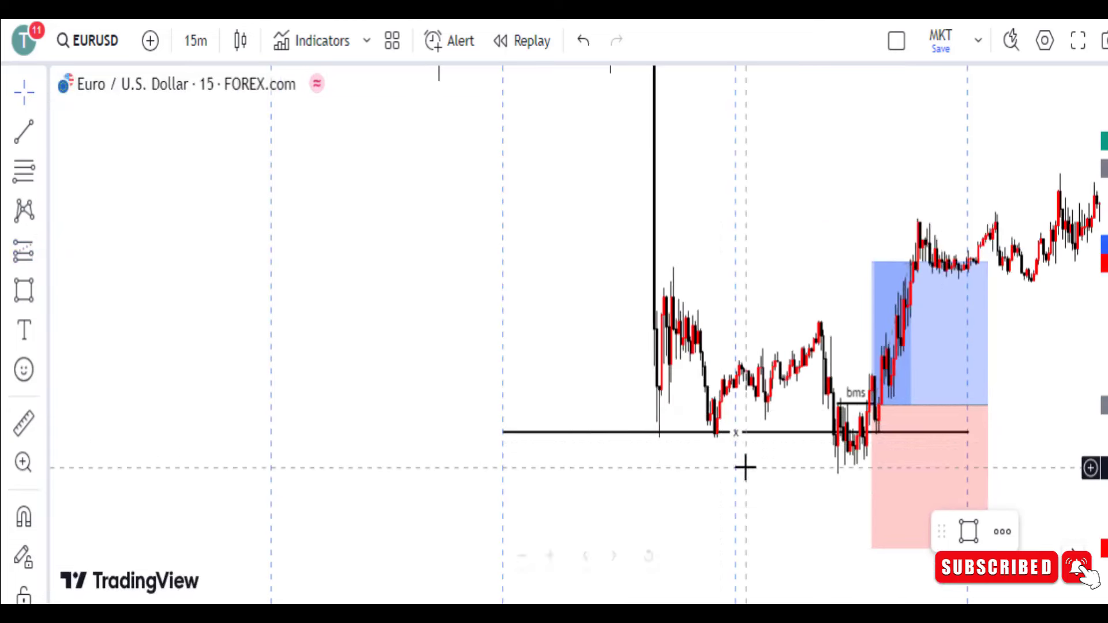
left_click_drag(745, 466, 683, 386)
left_click(816, 477)
left_click_drag(819, 436, 809, 407)
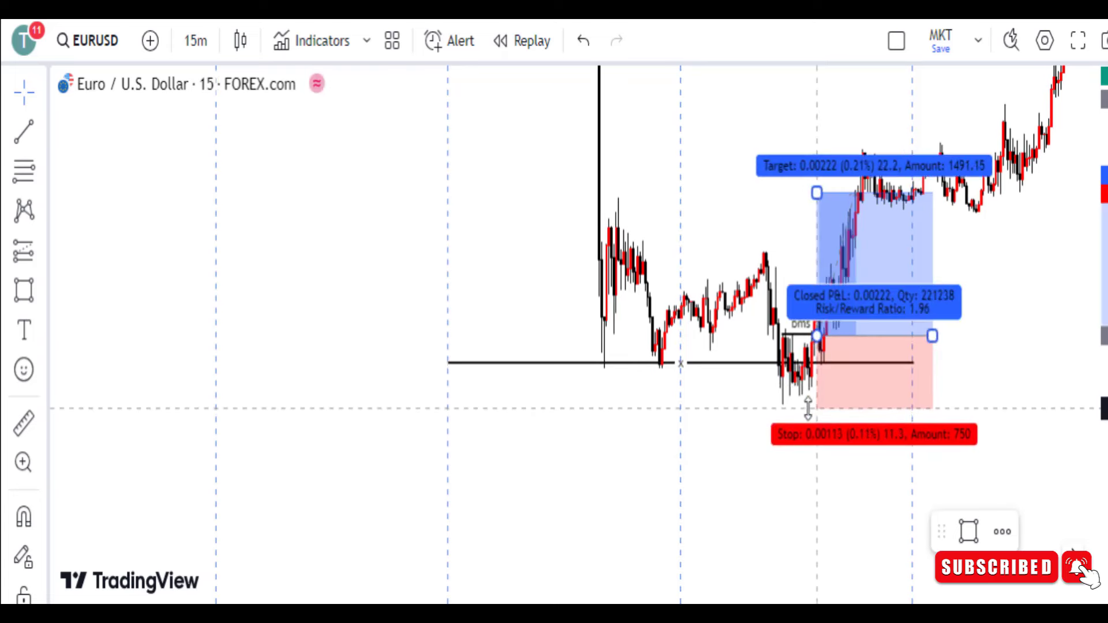
Step: Raise the new long position's target to about 0.00342 above entry
left_click_drag(817, 193, 809, 166)
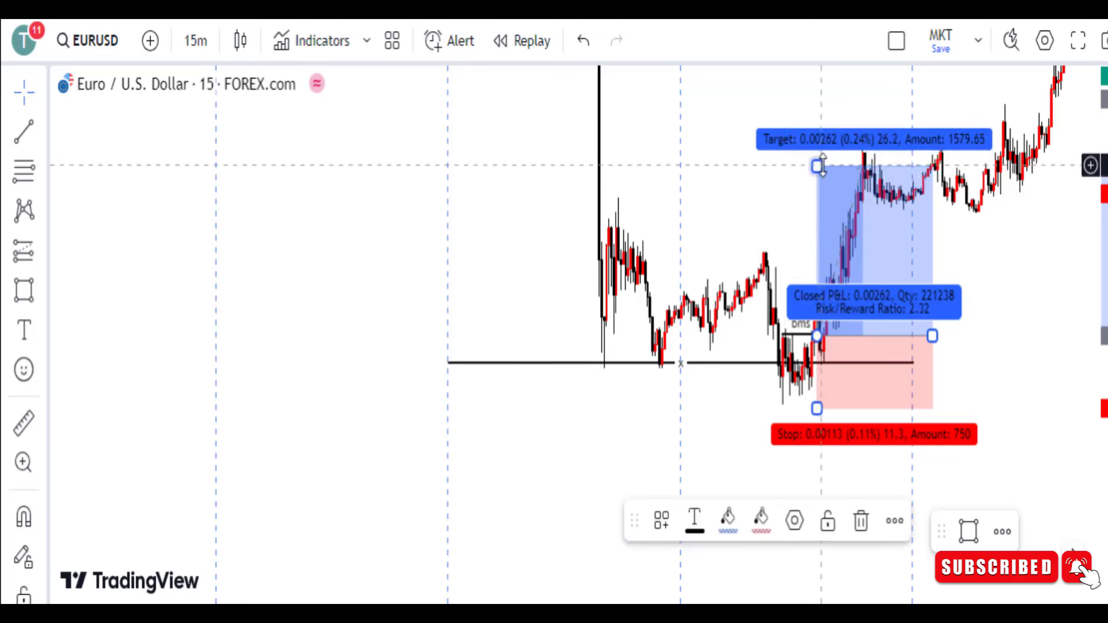
left_click_drag(822, 166, 817, 115)
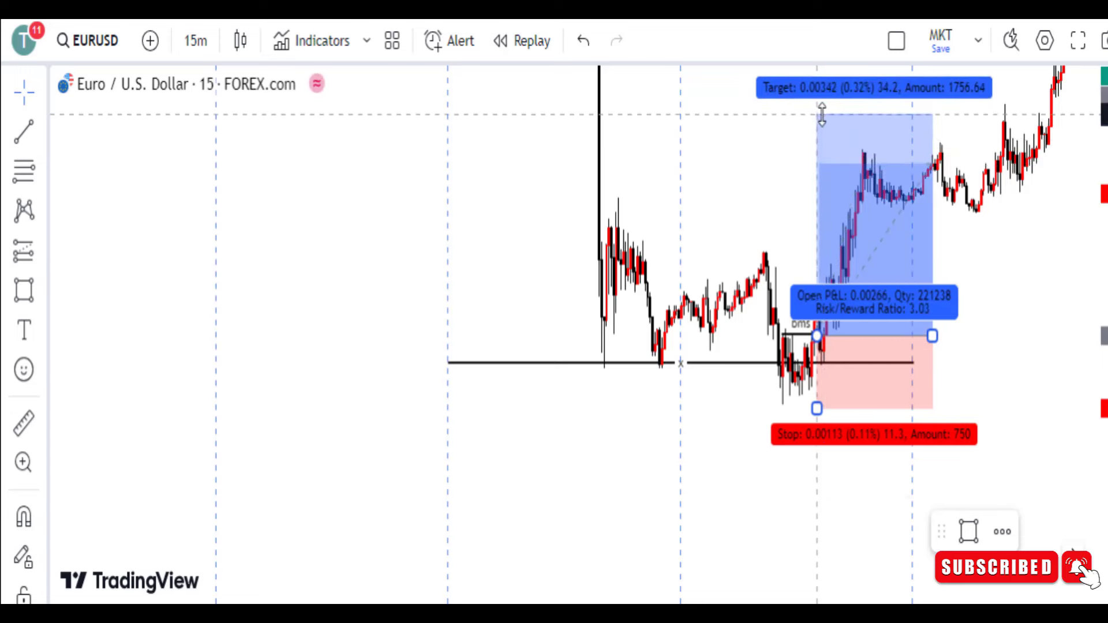
left_click_drag(1103, 266, 1102, 297)
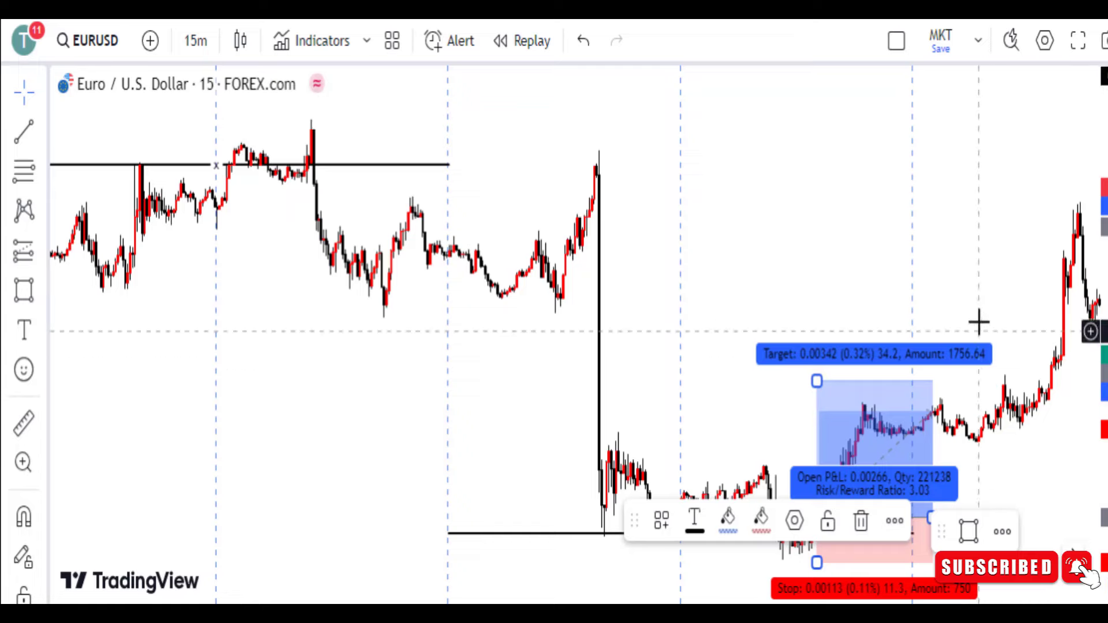
scroll(987, 305, "down", 2)
left_click(992, 292)
Step: Review the liquidity lines, "bms" marks and long and short positions marked across the EURUSD chart
scroll(993, 289, "down", 2)
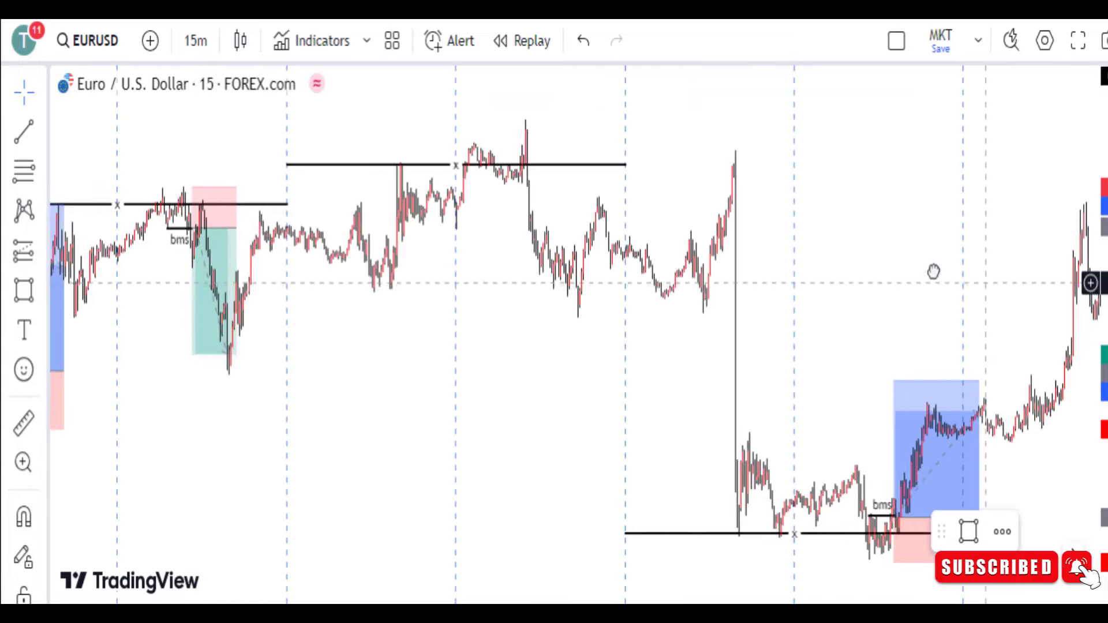
left_click_drag(934, 271, 683, 250)
left_click_drag(799, 252, 993, 223)
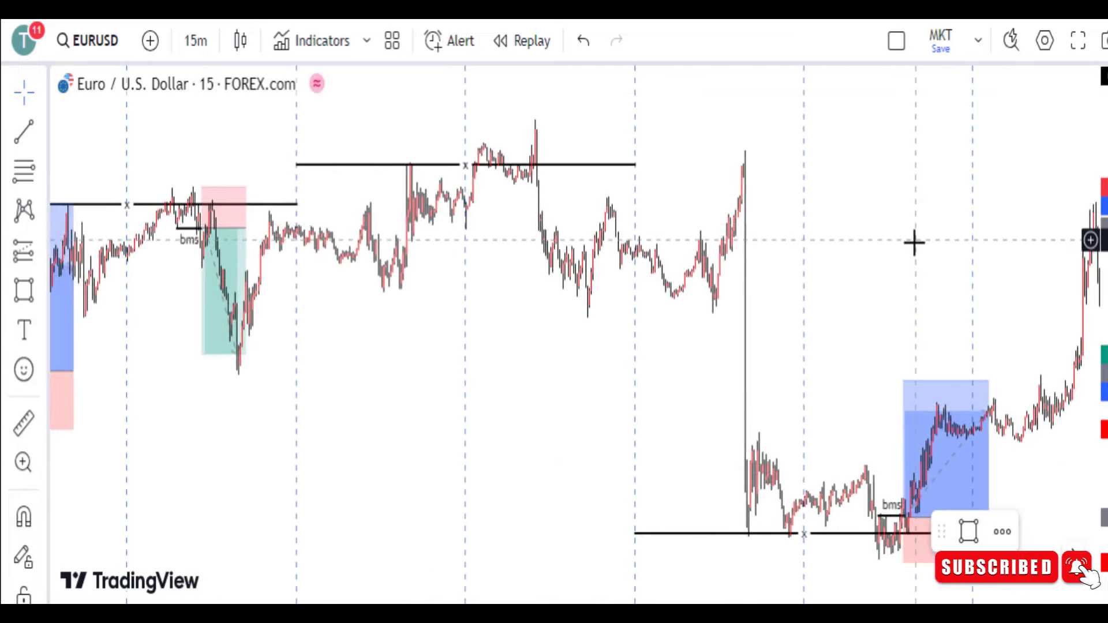
scroll(915, 243, "down", 1)
mouse_move(584, 439)
left_mouse_down()
mouse_move(758, 272)
mouse_move(782, 261)
left_mouse_up()
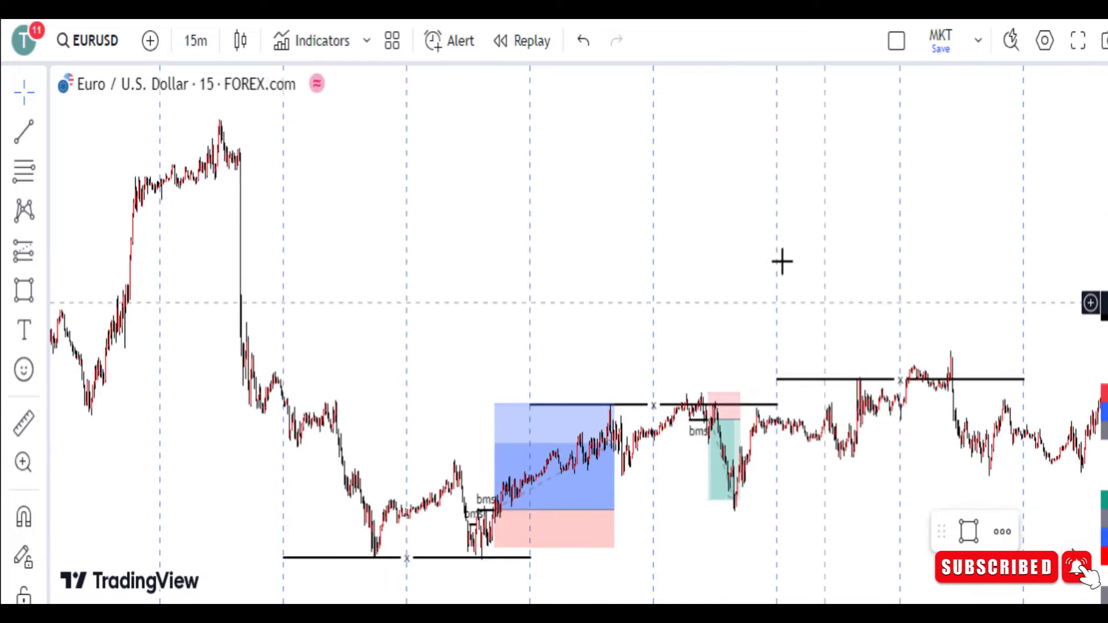
scroll(756, 277, "up", 2)
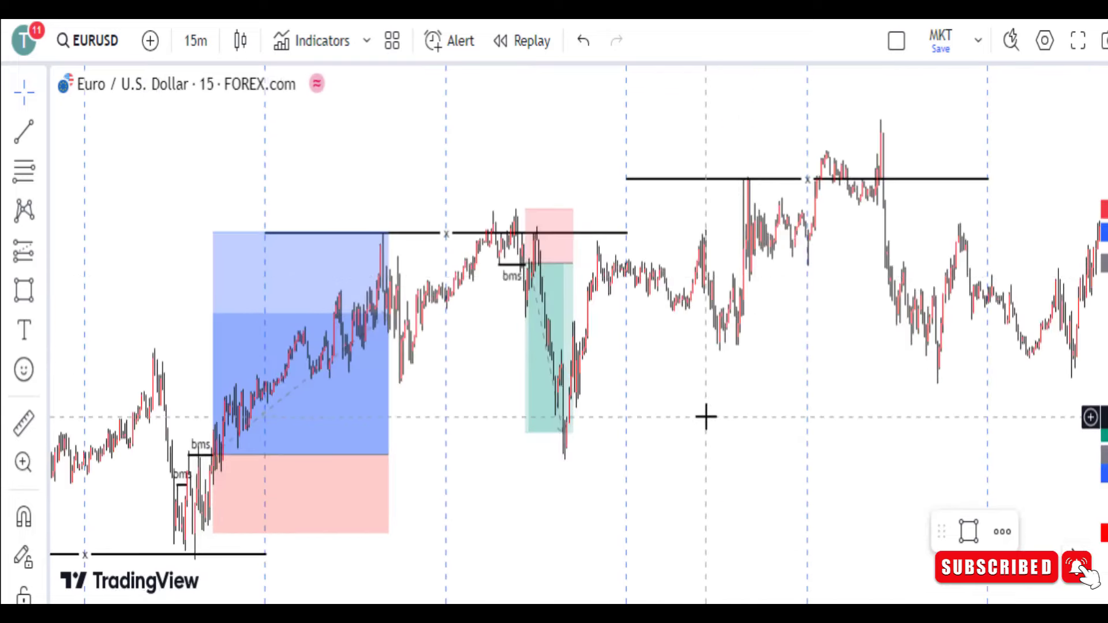